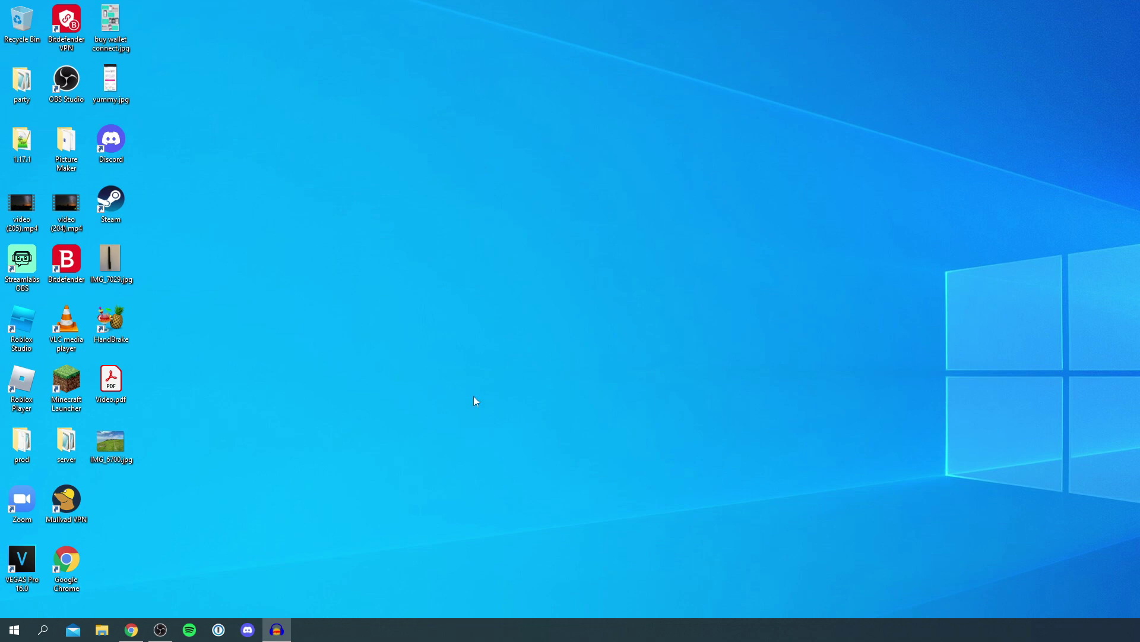
Launch Google Chrome from the taskbar.
{"action": "left_click", "coordinate": [129, 625]}
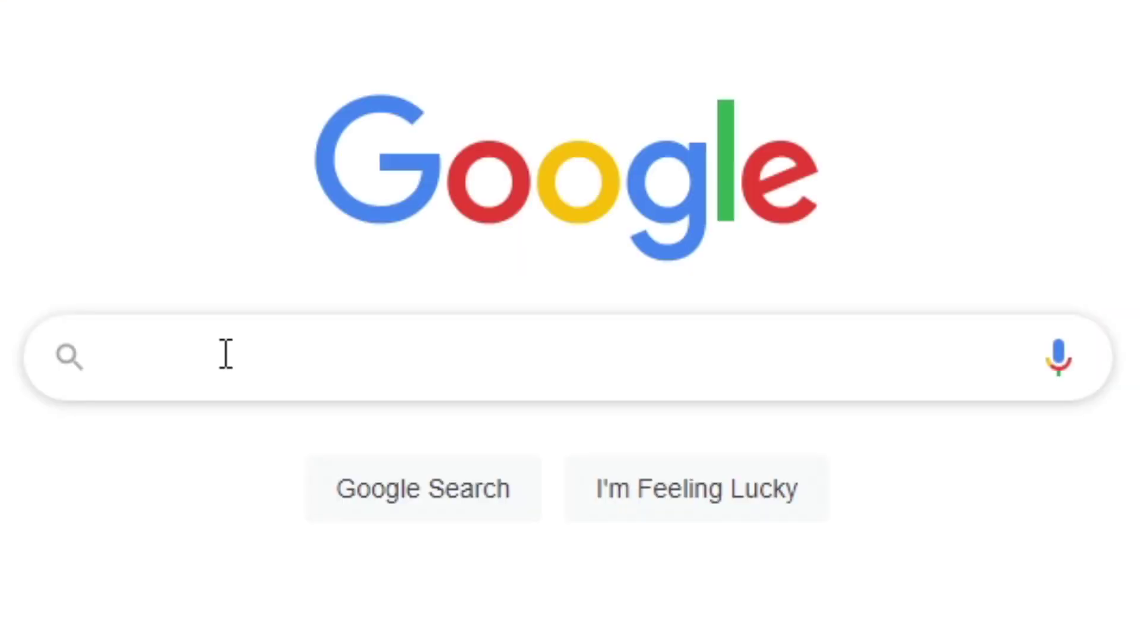
Search Google for 'photopea' and open the Photopea Online Photo Editor result.
{"action": "type", "text": "photo"}
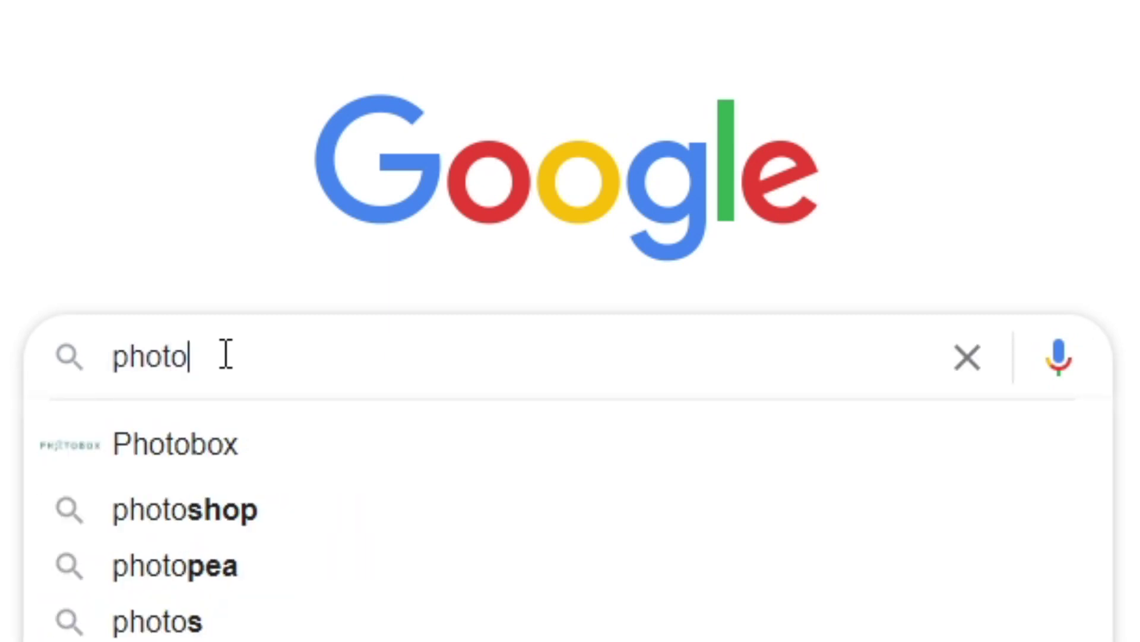
{"action": "type", "text": "pea"}
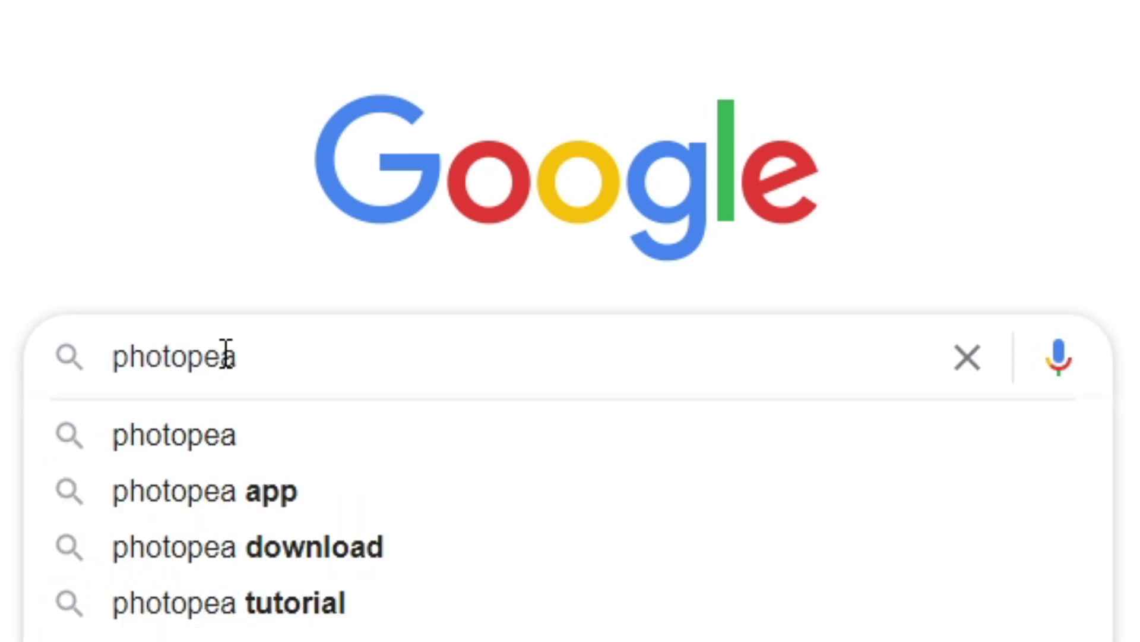
{"action": "key", "text": "Return"}
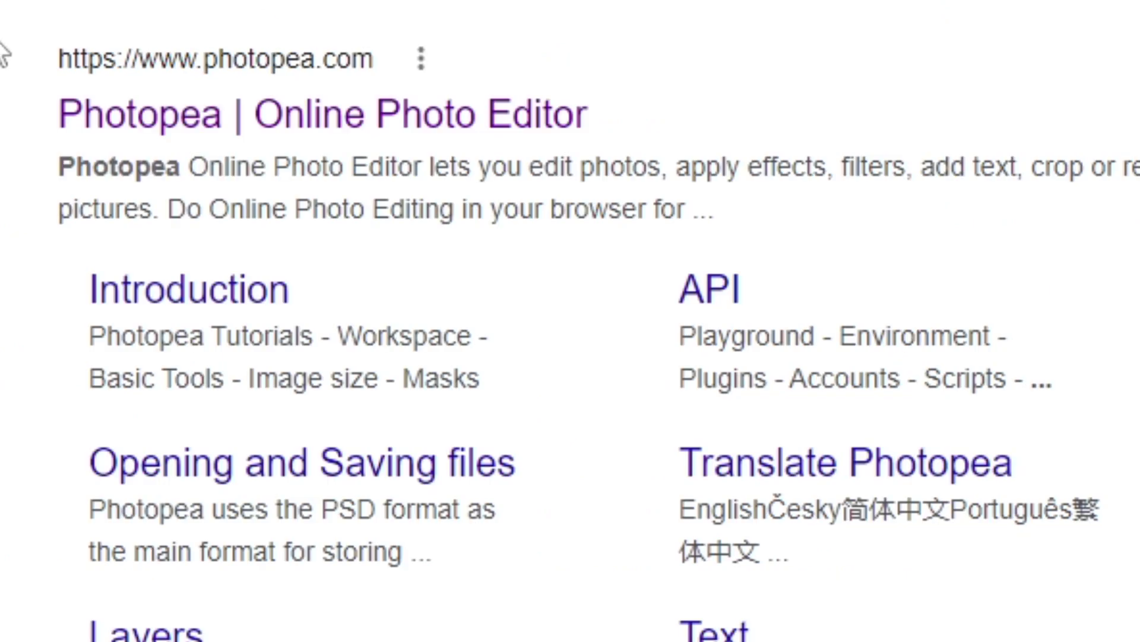
{"action": "left_click", "coordinate": [136, 122]}
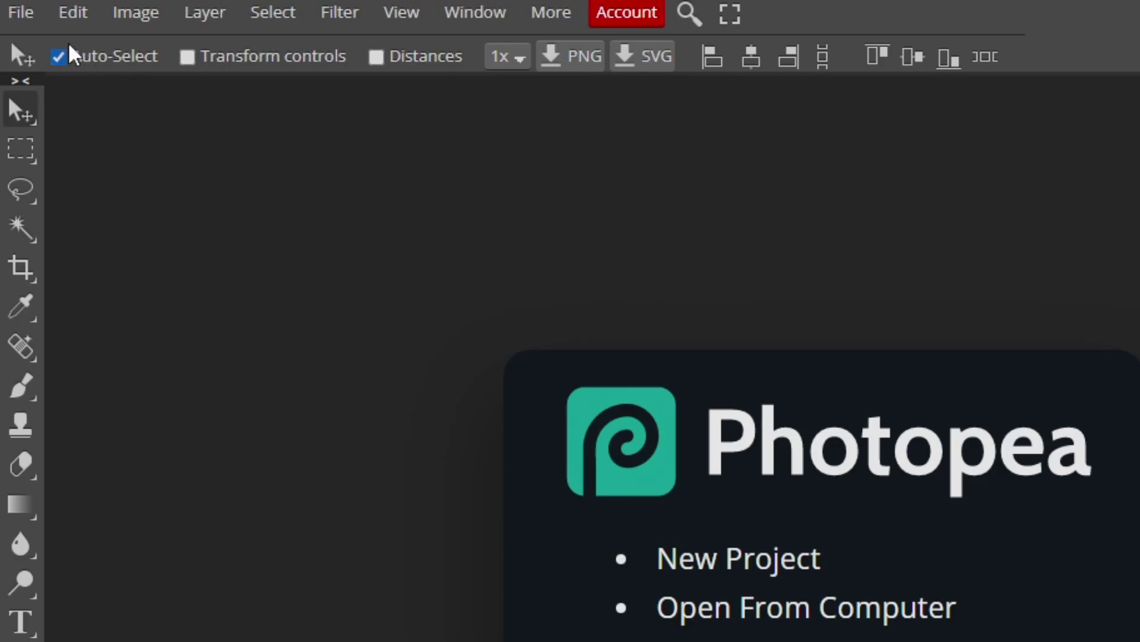
Create a new transparent-background project and swap the foreground and background colours.
{"action": "left_click", "coordinate": [27, 19]}
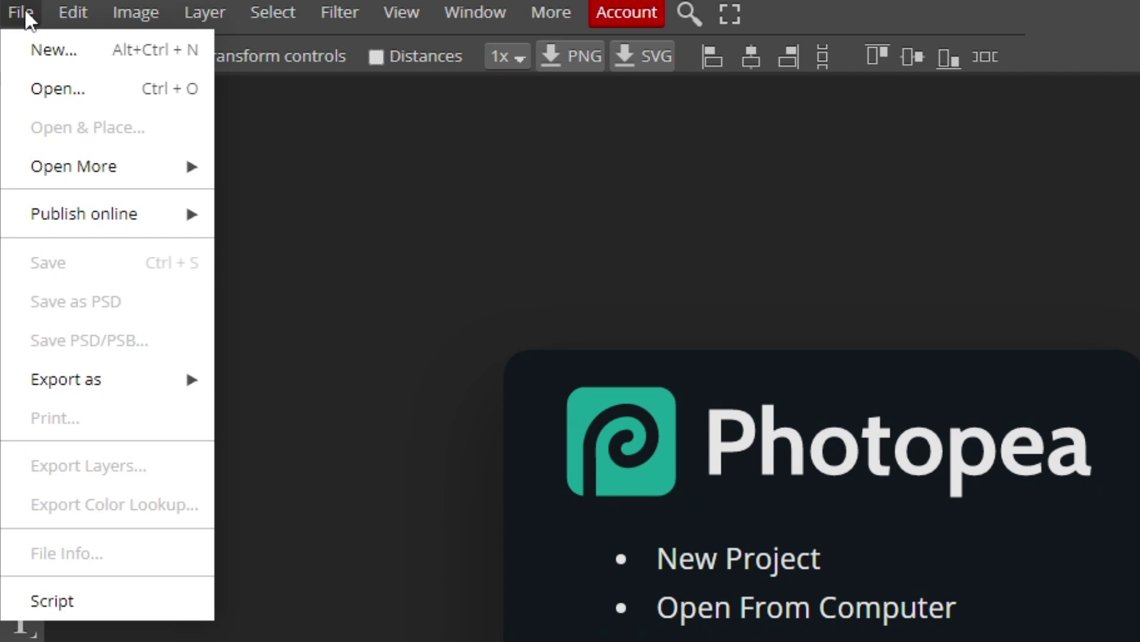
{"action": "left_click", "coordinate": [122, 45]}
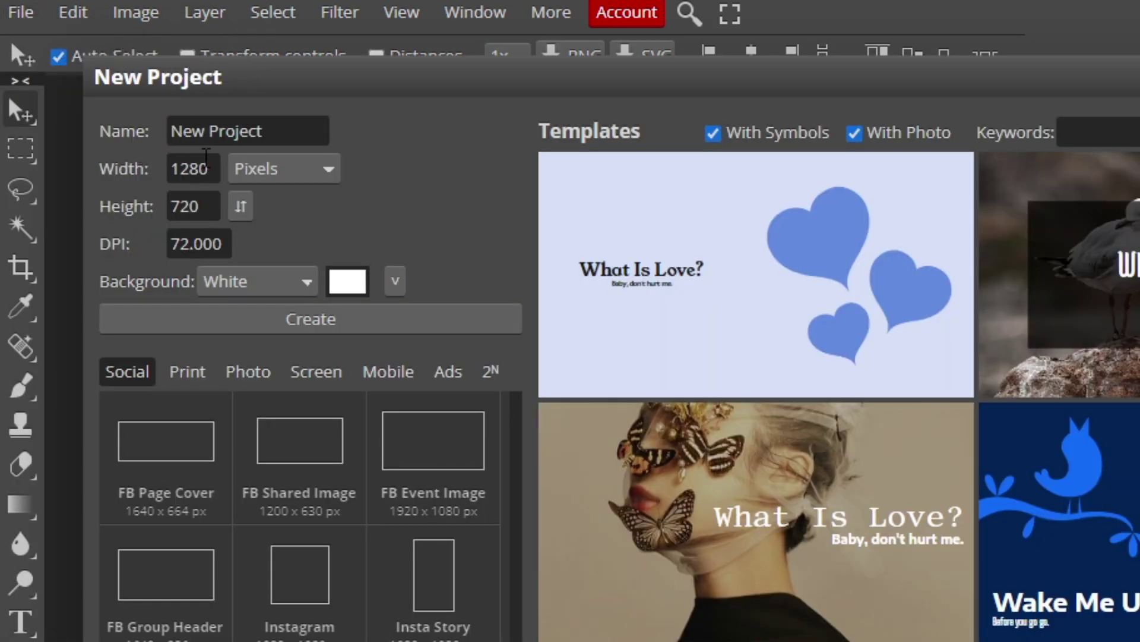
{"action": "left_click", "coordinate": [269, 284]}
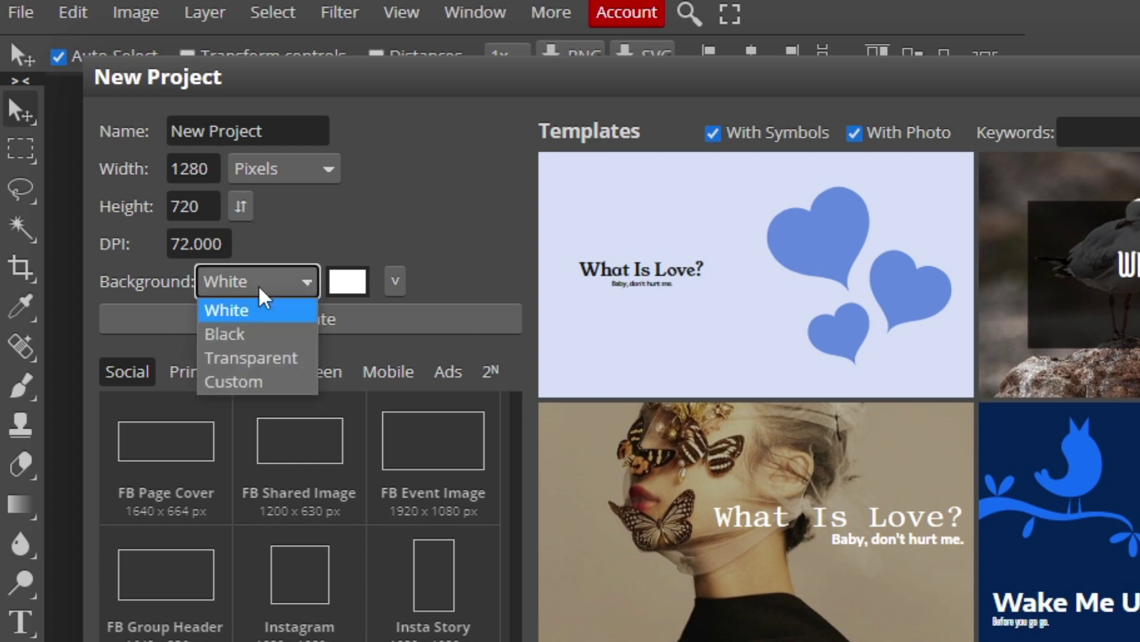
{"action": "left_click", "coordinate": [253, 357]}
{"action": "left_click", "coordinate": [280, 326]}
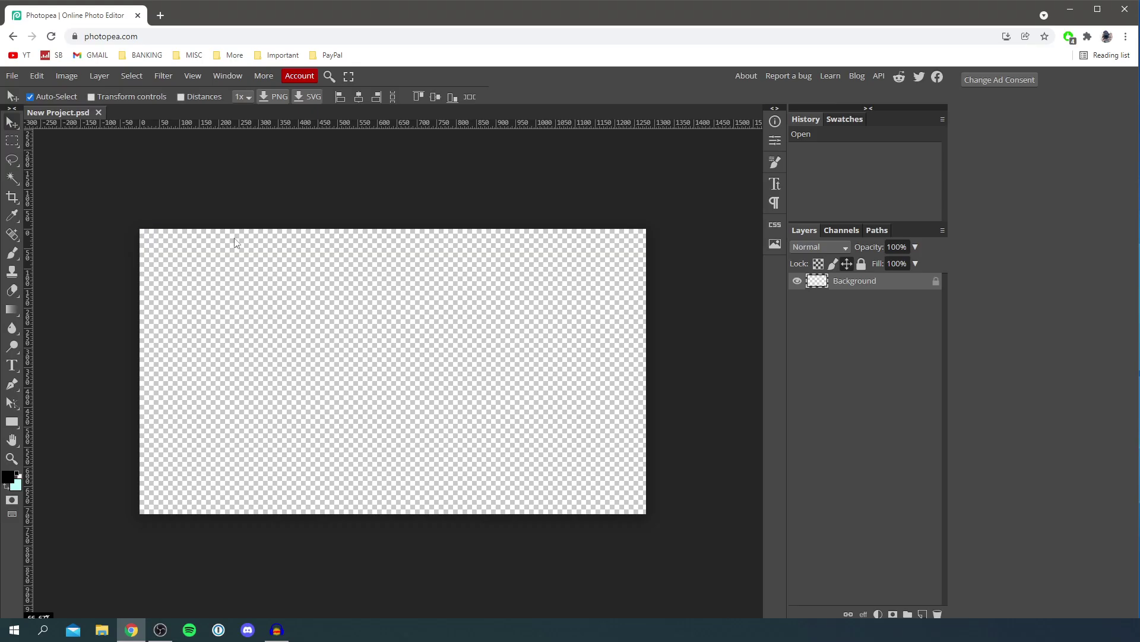
{"action": "key", "text": "x"}
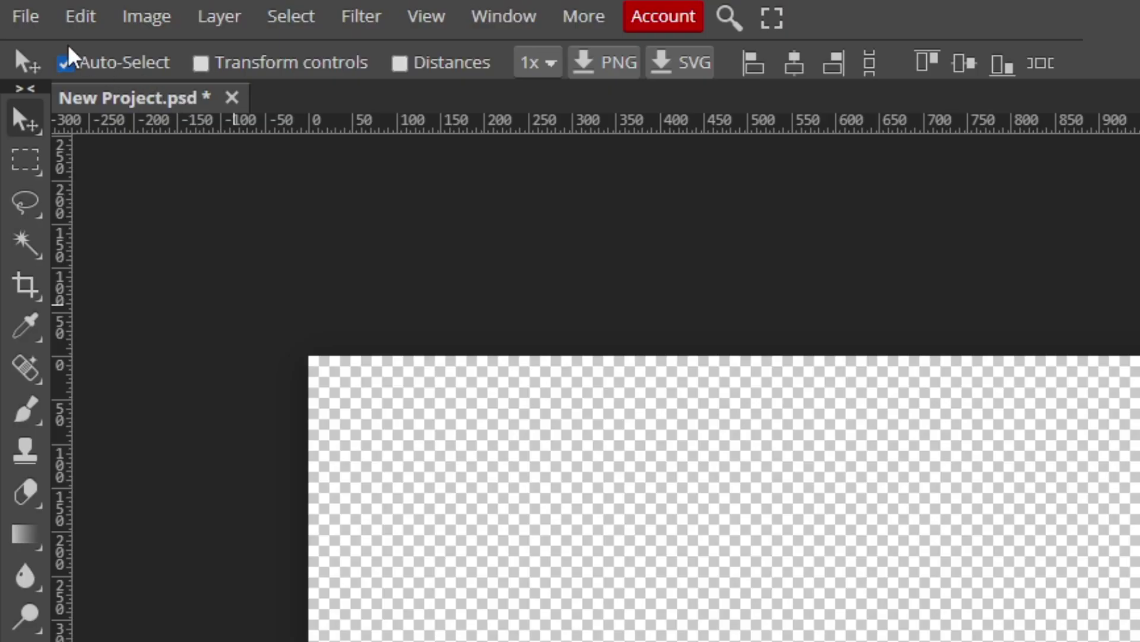
{"action": "left_click", "coordinate": [8, 76]}
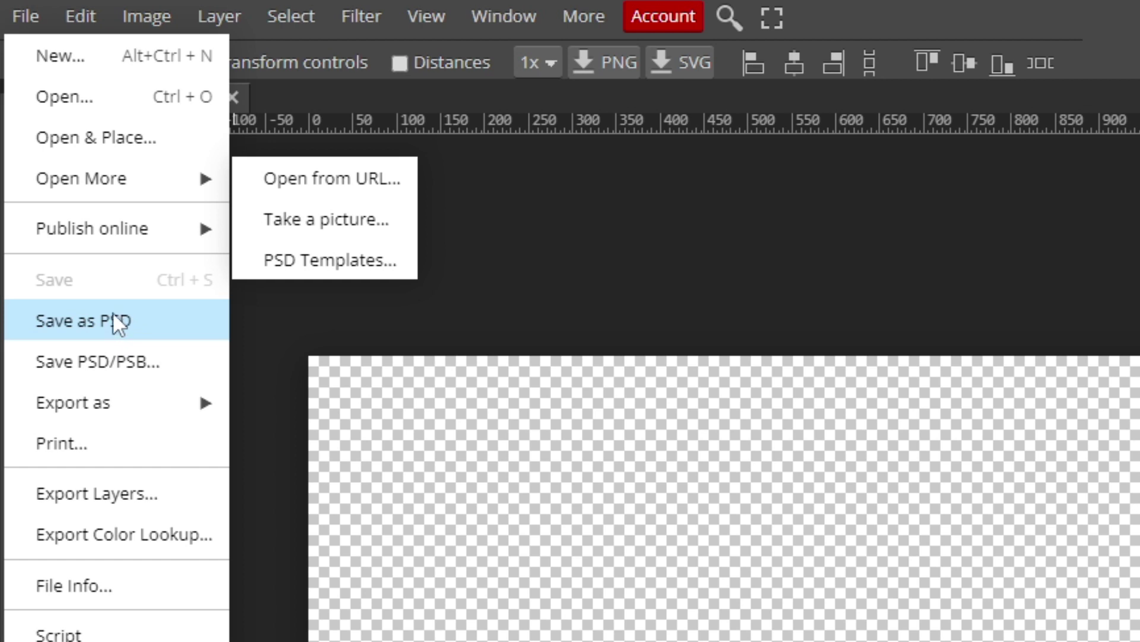
{"action": "mouse_move", "coordinate": [102, 400]}
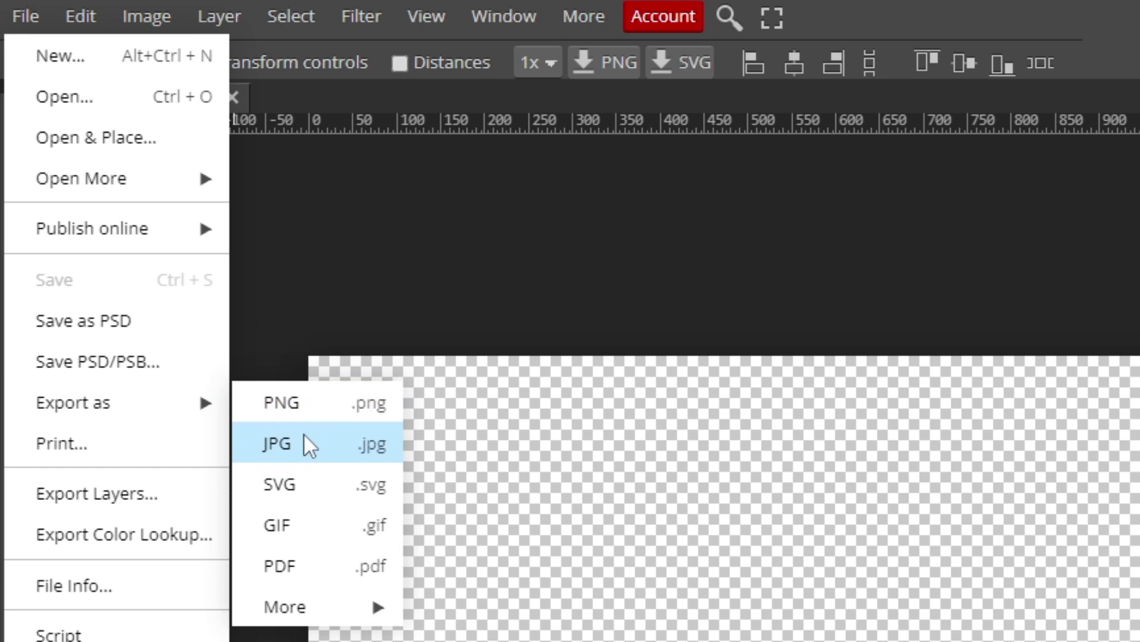
{"action": "left_click", "coordinate": [397, 275]}
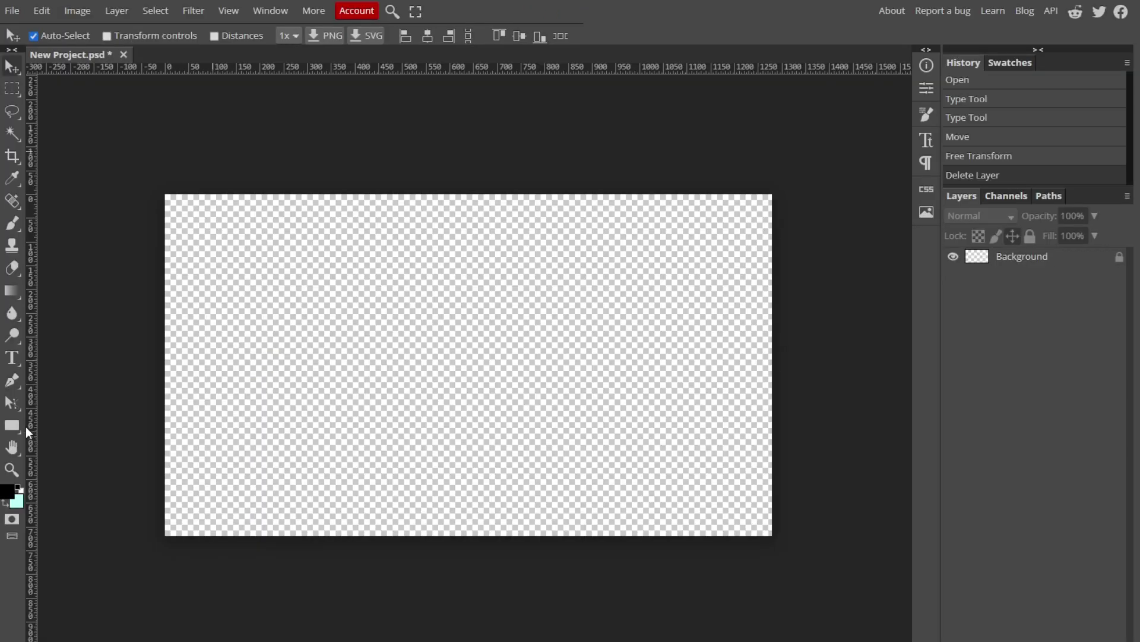
Start a text layer near the canvas centre in Duplexide at about 131 px.
{"action": "left_click", "coordinate": [15, 362]}
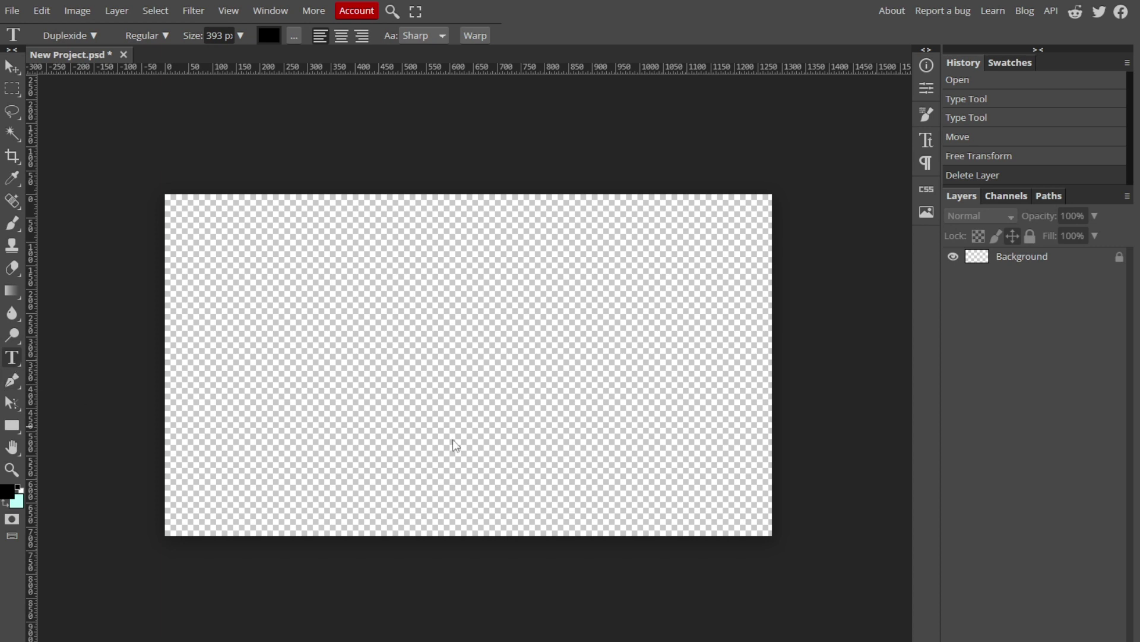
{"action": "left_click", "coordinate": [416, 341]}
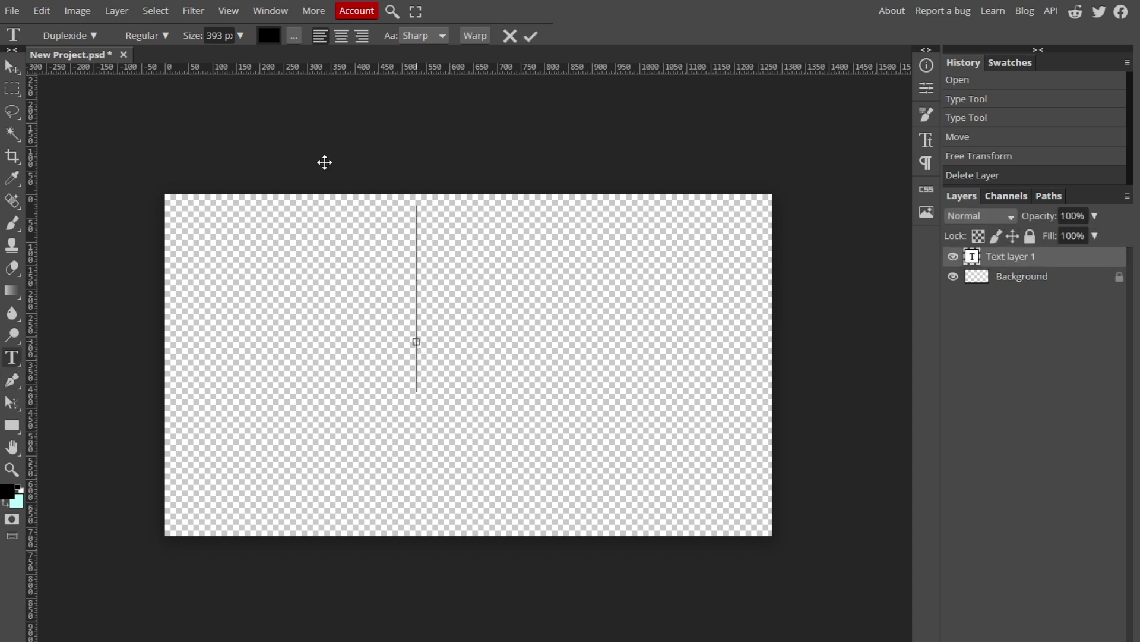
{"action": "left_click", "coordinate": [240, 37]}
{"action": "left_click_drag", "start_coordinate": [234, 55], "coordinate": [234, 62]}
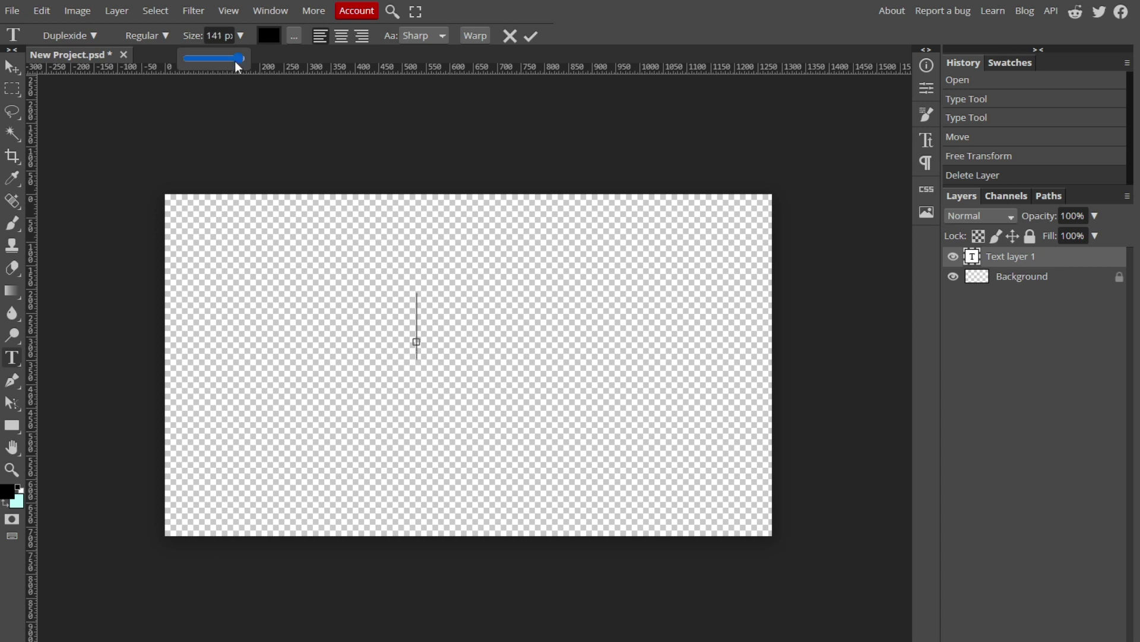
{"action": "left_click", "coordinate": [90, 35]}
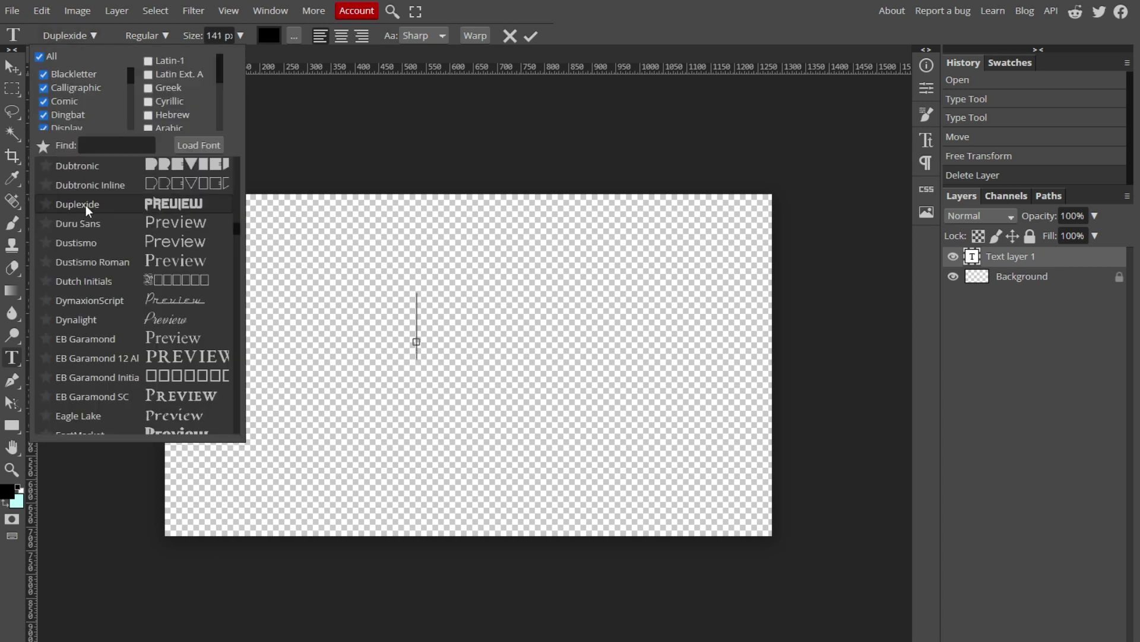
{"action": "left_click", "coordinate": [109, 205]}
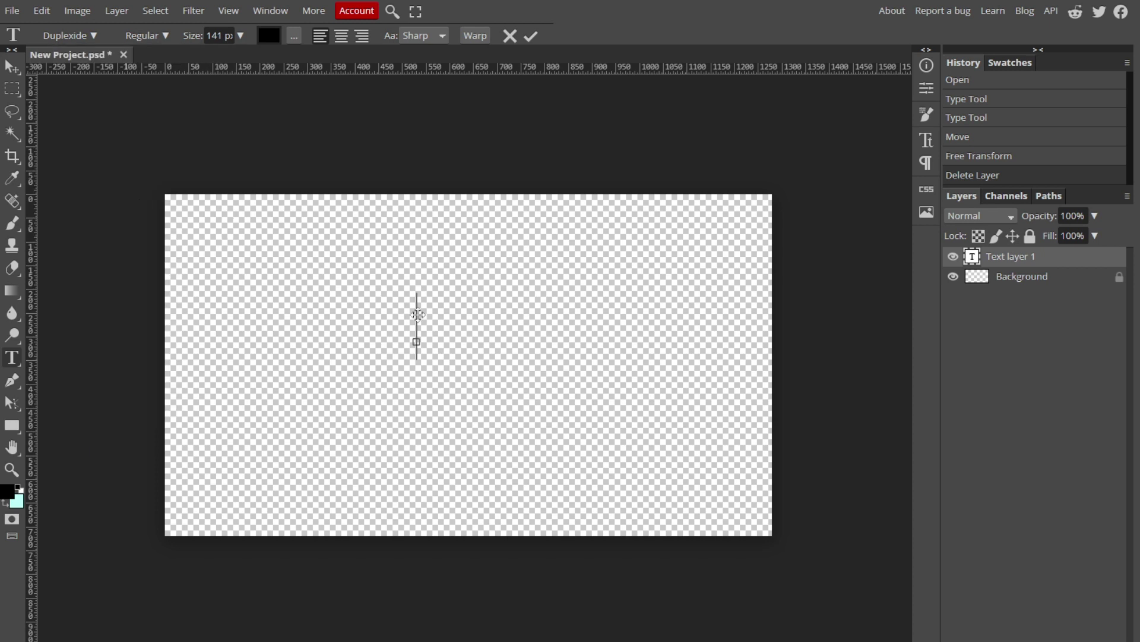
Type and commit 'HI!', then show transform handles to enlarge it.
{"action": "type", "text": "HI!"}
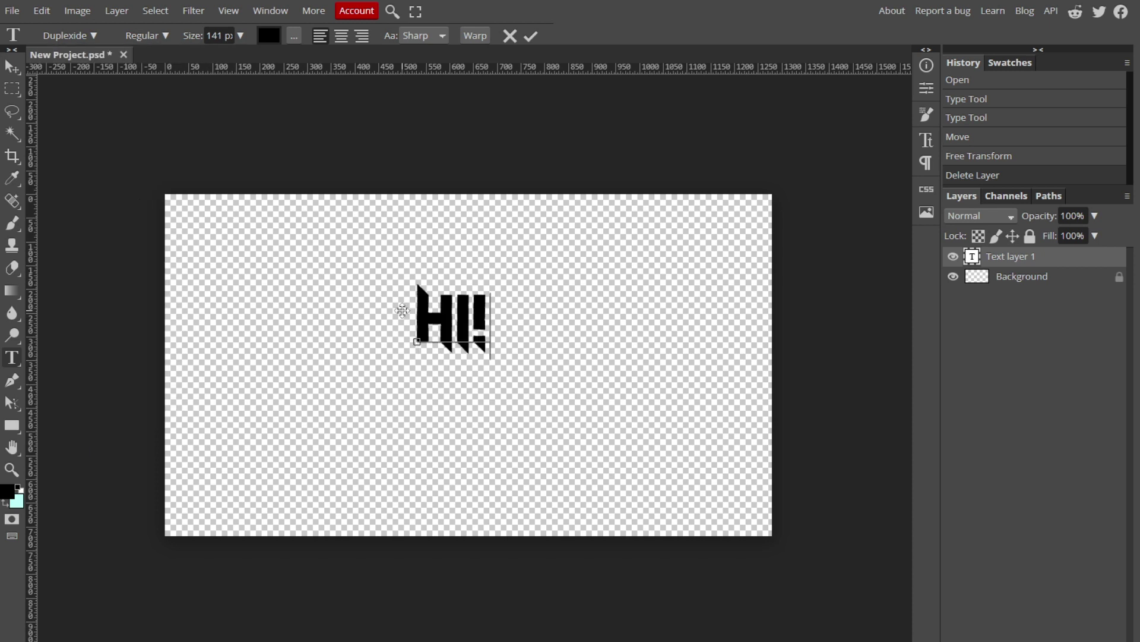
{"action": "left_click", "coordinate": [531, 37]}
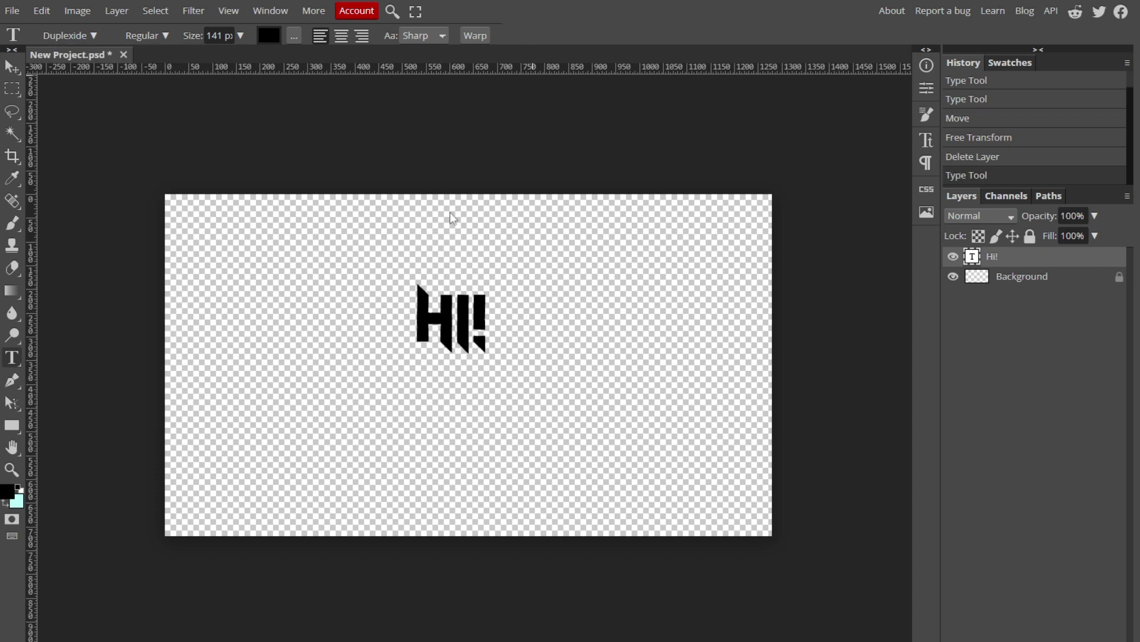
{"action": "left_click", "coordinate": [13, 67]}
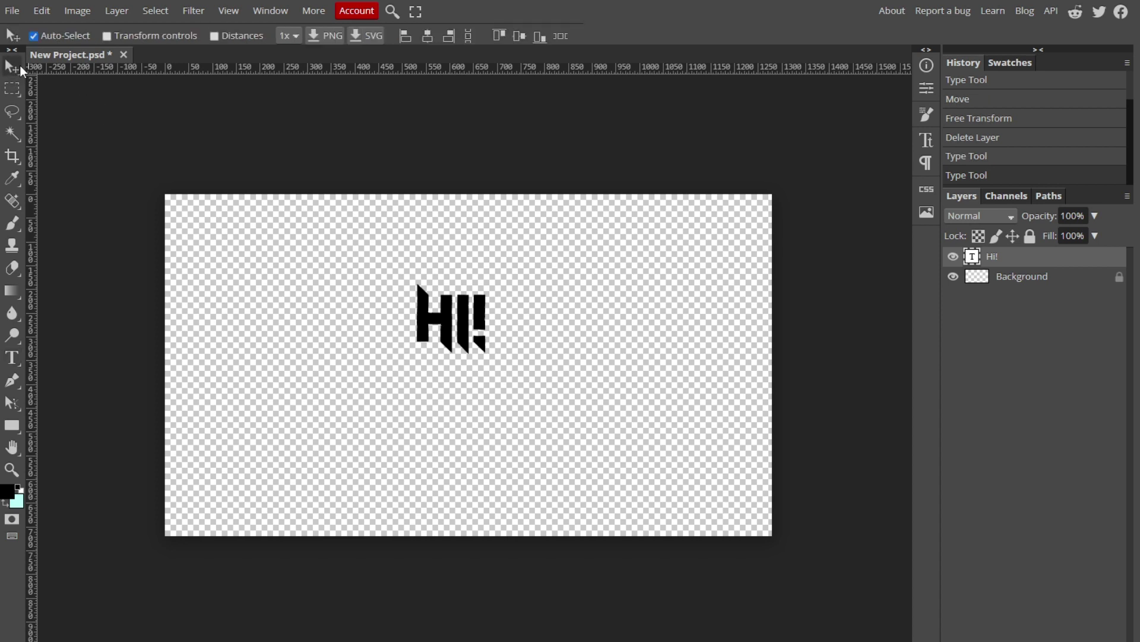
{"action": "left_click", "coordinate": [111, 34]}
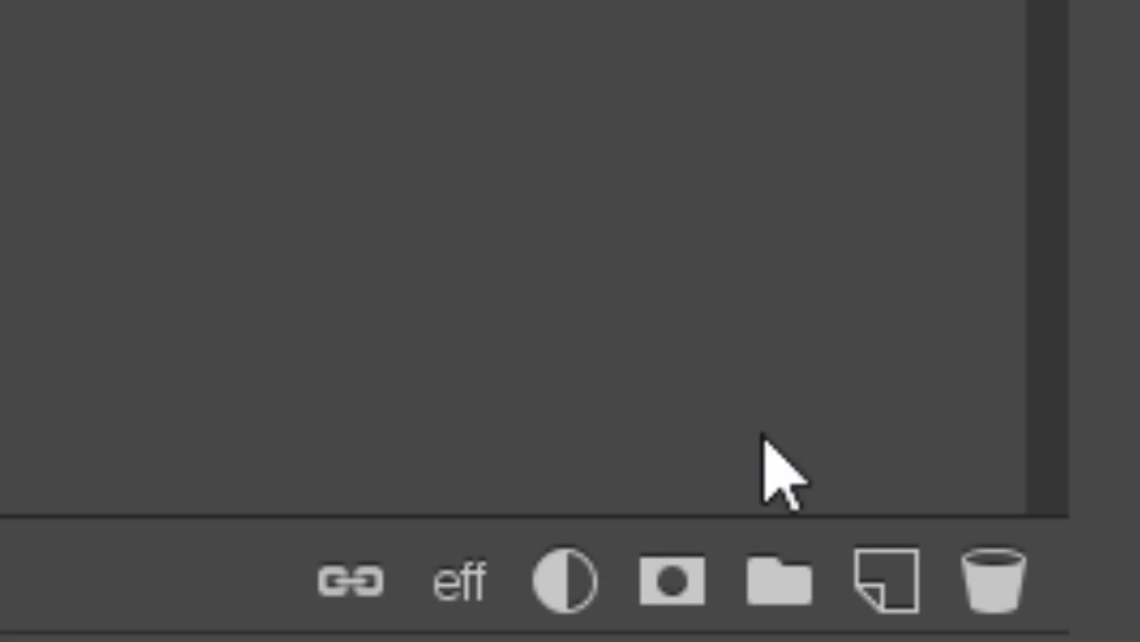
Add a new layer, select the whole canvas, and make pale cyan the paint colour.
{"action": "left_click", "coordinate": [882, 571]}
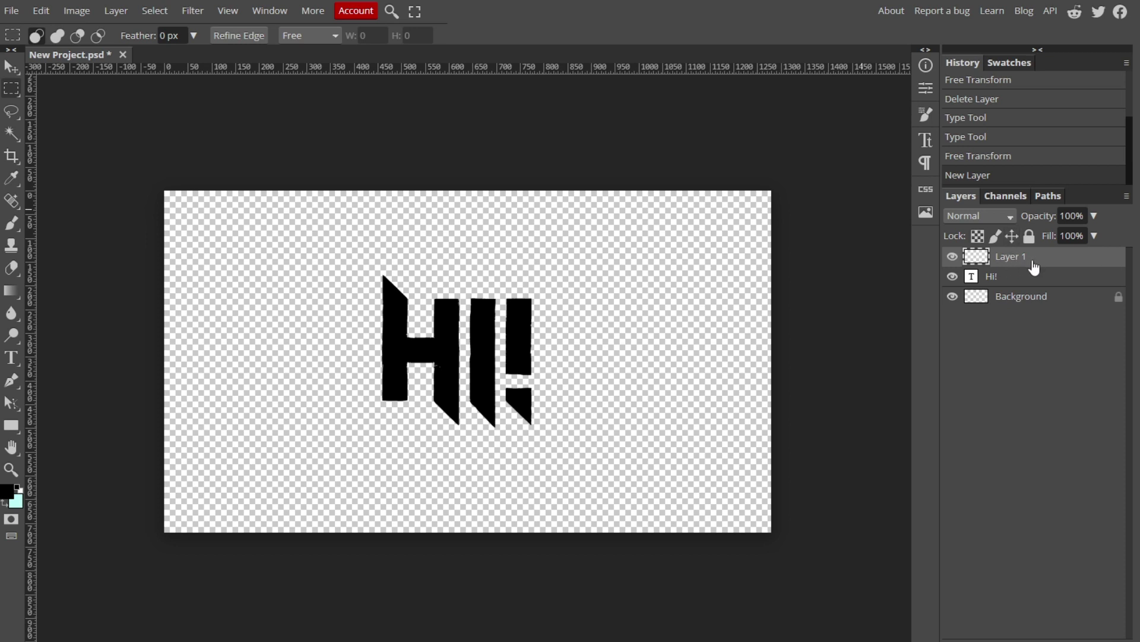
{"action": "left_click_drag", "start_coordinate": [143, 168], "coordinate": [835, 547]}
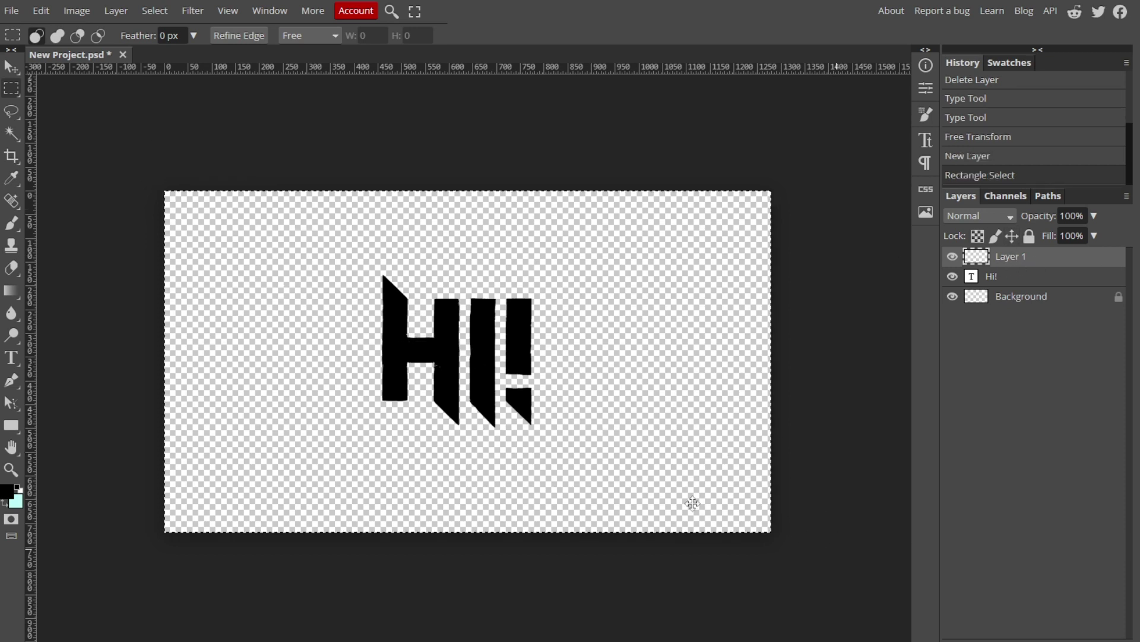
{"action": "left_click", "coordinate": [17, 502]}
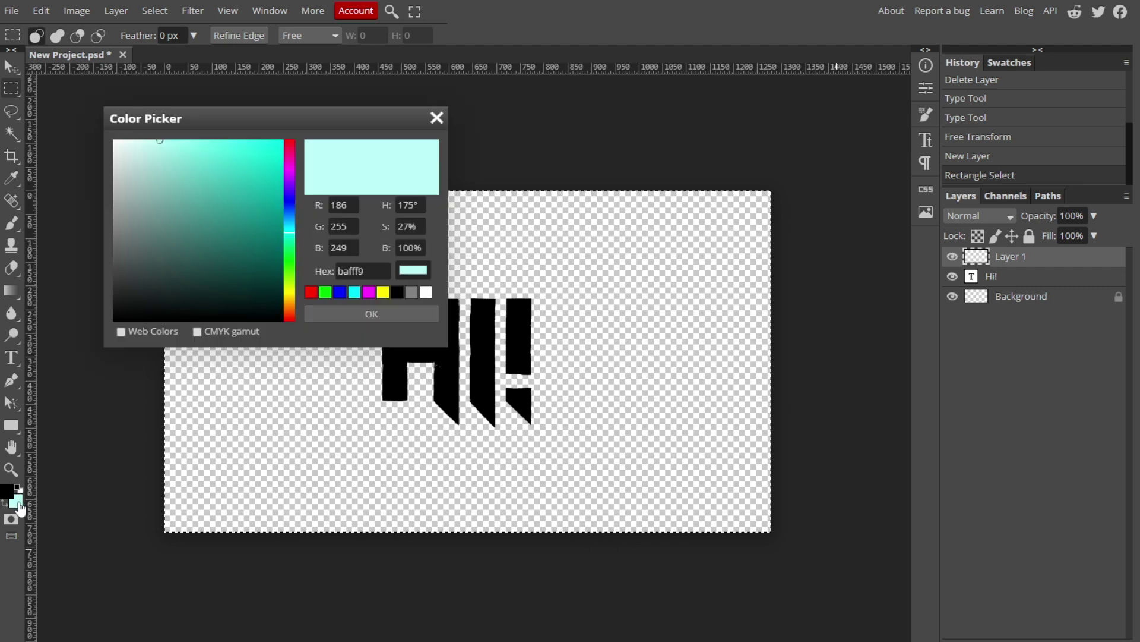
{"action": "left_click", "coordinate": [436, 119]}
{"action": "left_click", "coordinate": [4, 502]}
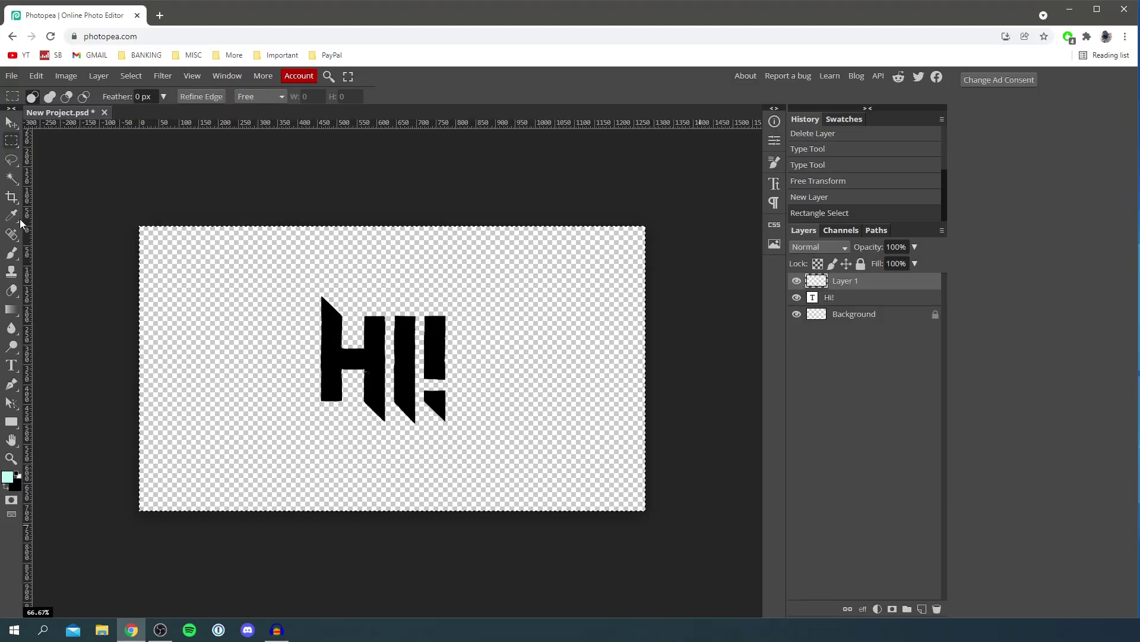
Paint Layer 1 solid cyan with a 1000 px brush and move it below the Hi! text.
{"action": "left_click", "coordinate": [11, 252]}
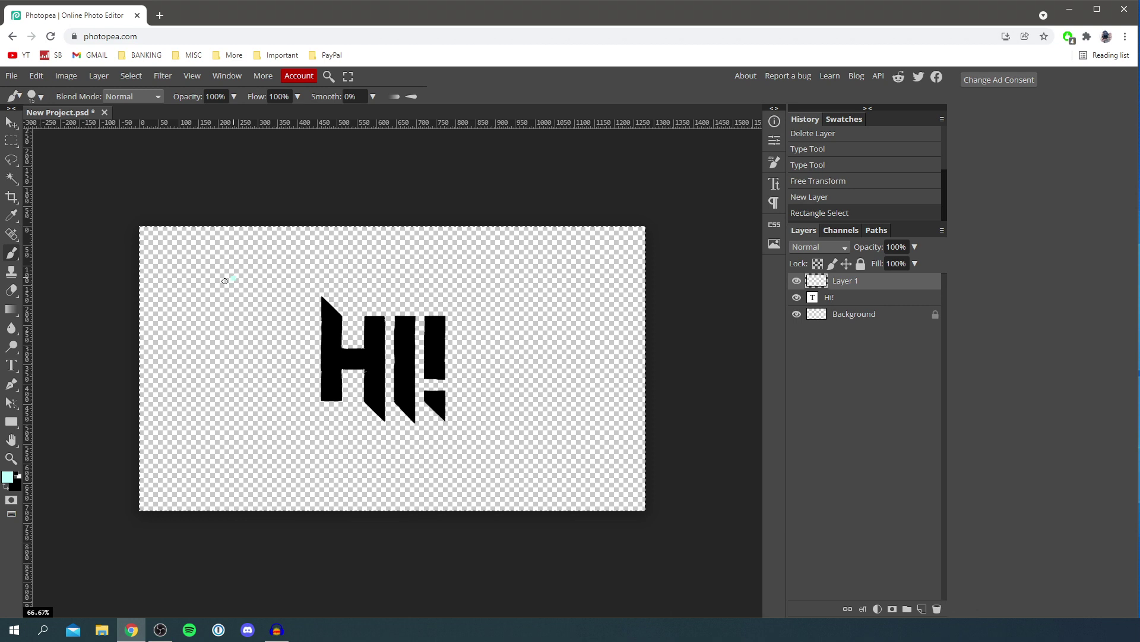
{"action": "left_click_drag", "start_coordinate": [225, 281], "coordinate": [280, 303]}
{"action": "left_click", "coordinate": [39, 96]}
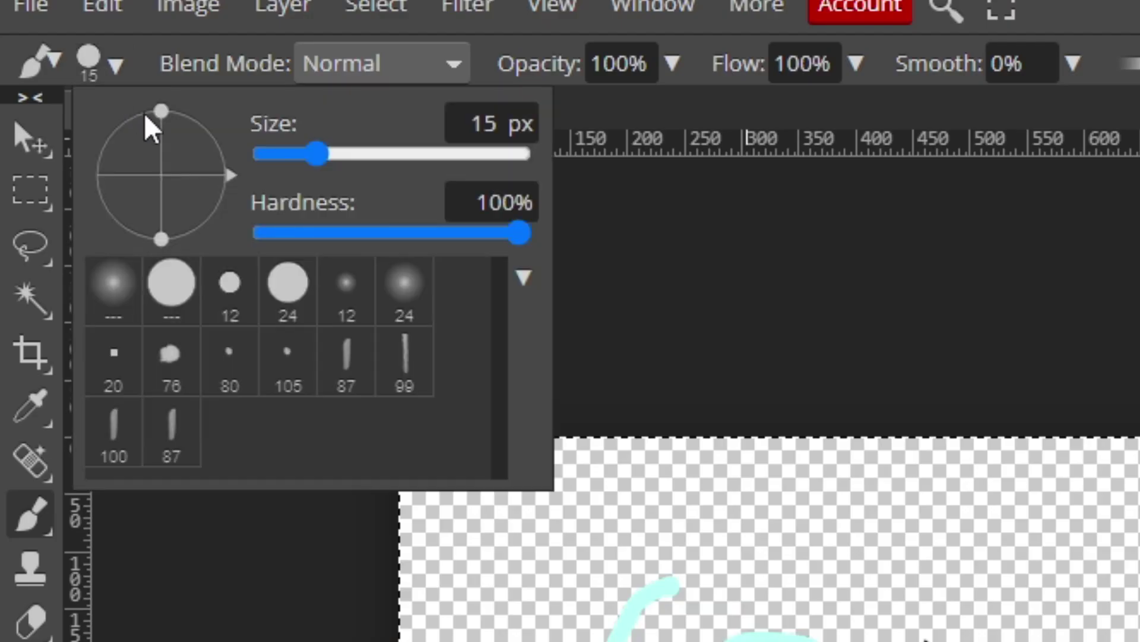
{"action": "left_click_drag", "start_coordinate": [318, 153], "coordinate": [537, 156]}
{"action": "left_click_drag", "start_coordinate": [226, 356], "coordinate": [330, 342]}
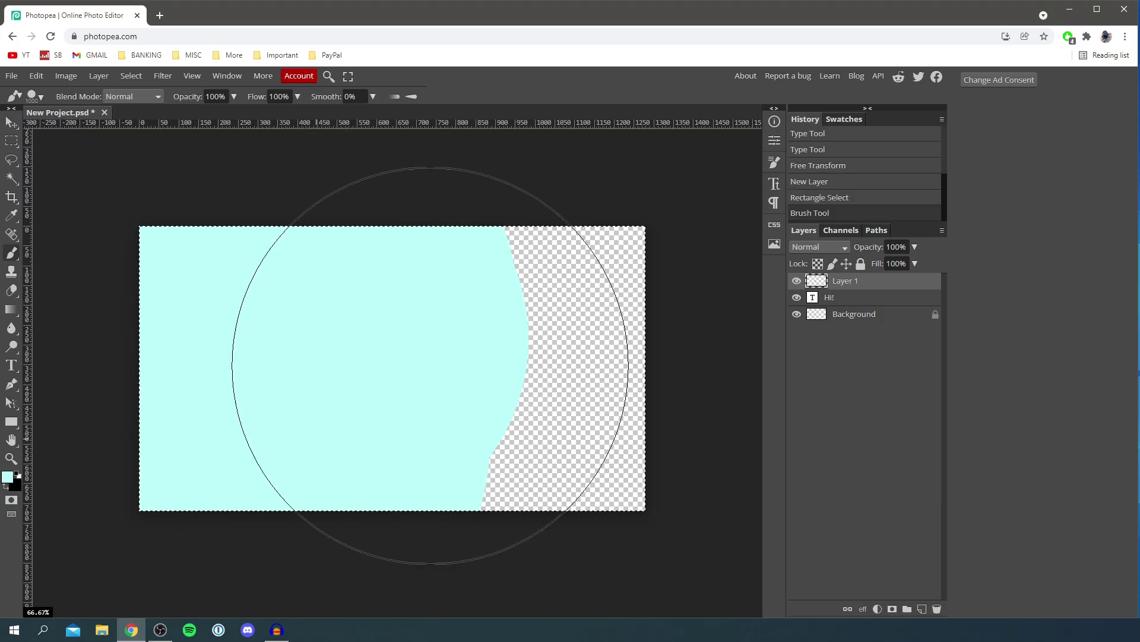
{"action": "left_click_drag", "start_coordinate": [430, 365], "coordinate": [611, 522]}
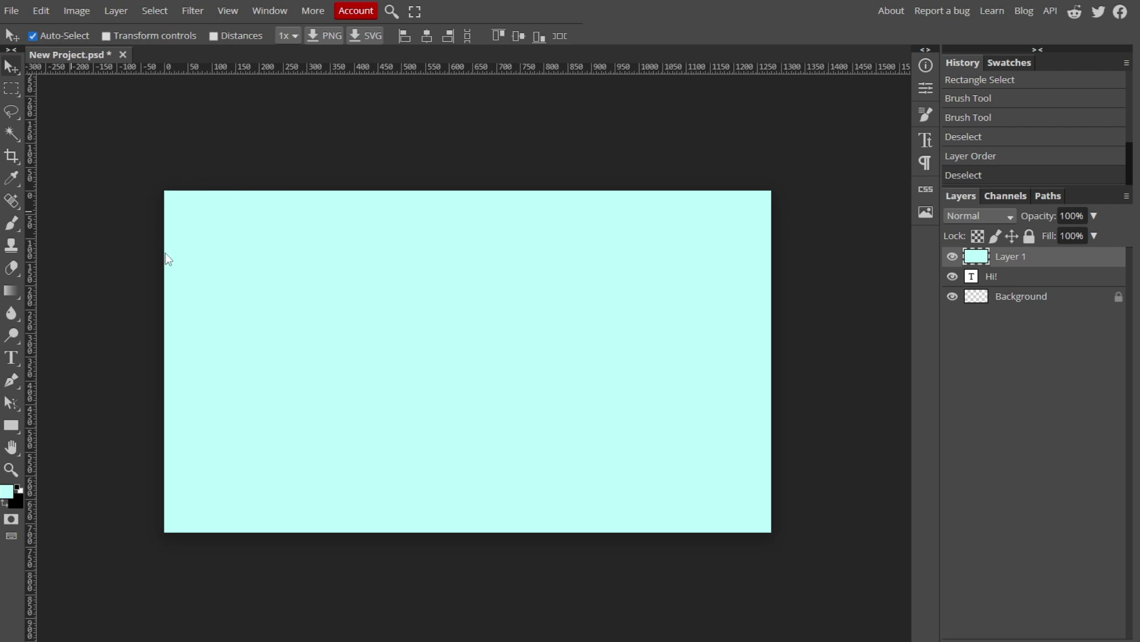
{"action": "left_click_drag", "start_coordinate": [1010, 256], "coordinate": [1031, 293]}
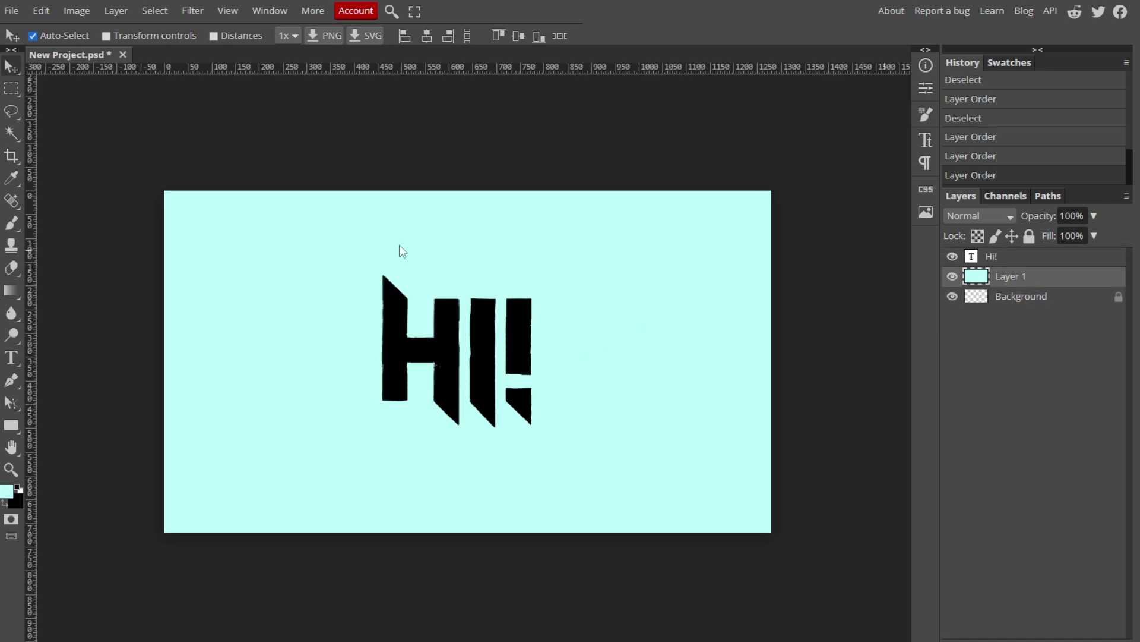
Save the project as a PSD on the Desktop.
{"action": "left_click", "coordinate": [3, 11]}
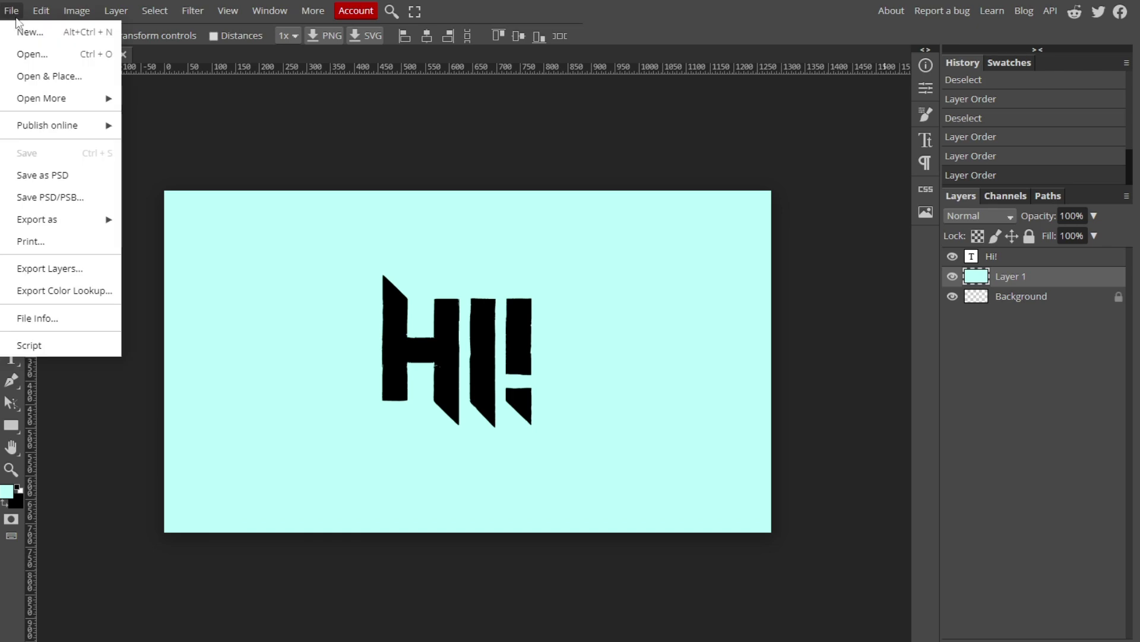
{"action": "left_click", "coordinate": [52, 175]}
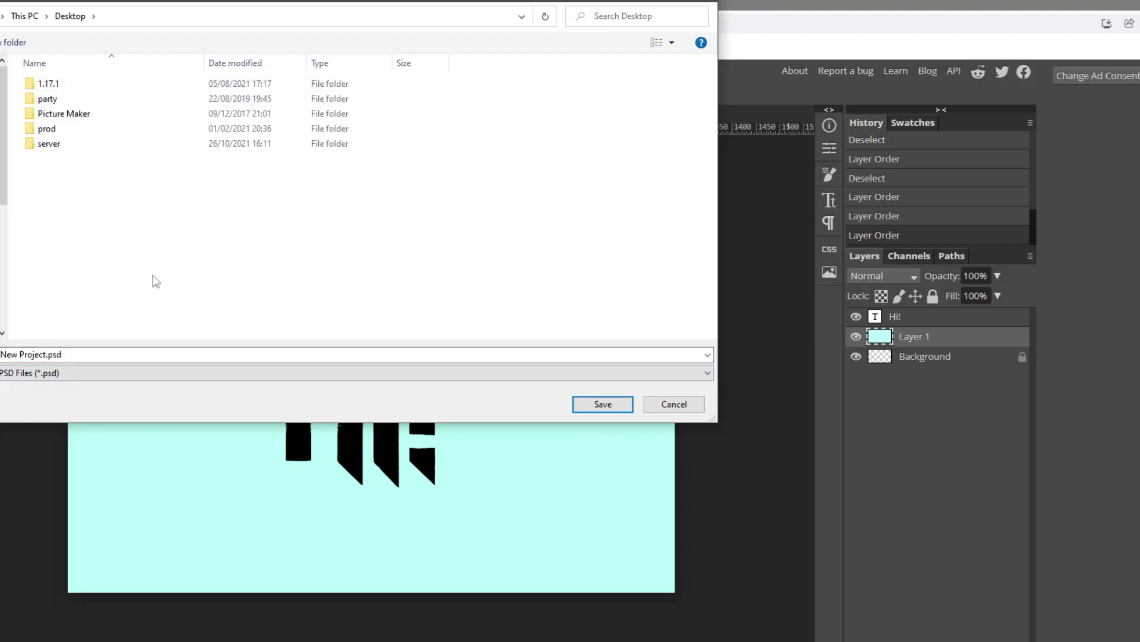
{"action": "left_click", "coordinate": [601, 404]}
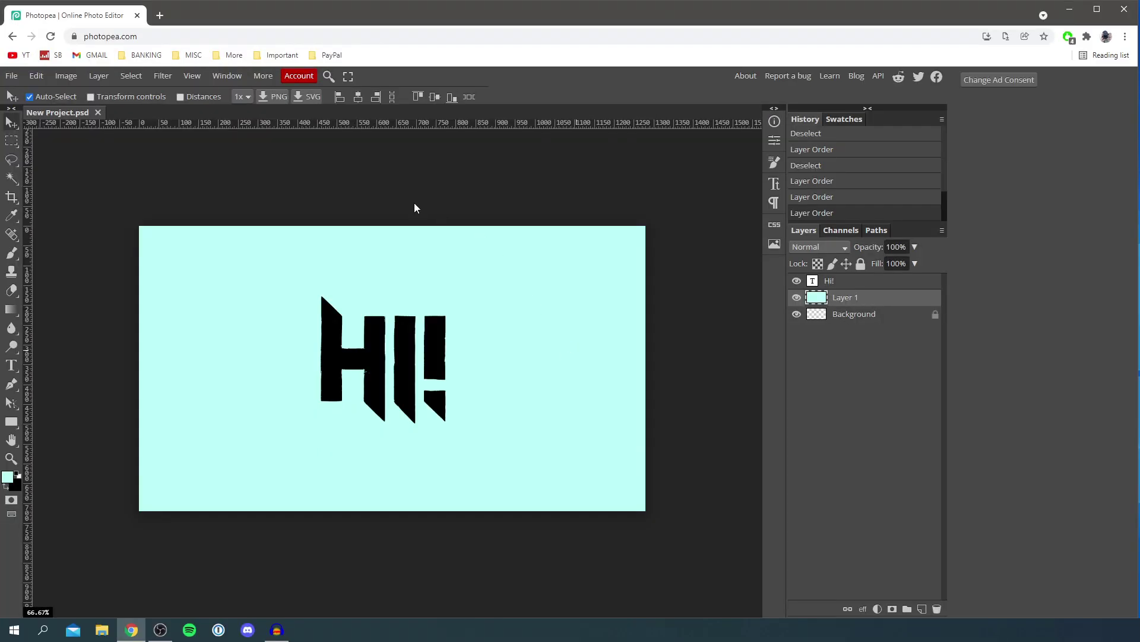
Export the image as a 1280×720 PNG.
{"action": "left_click", "coordinate": [11, 75]}
{"action": "mouse_move", "coordinate": [76, 249]}
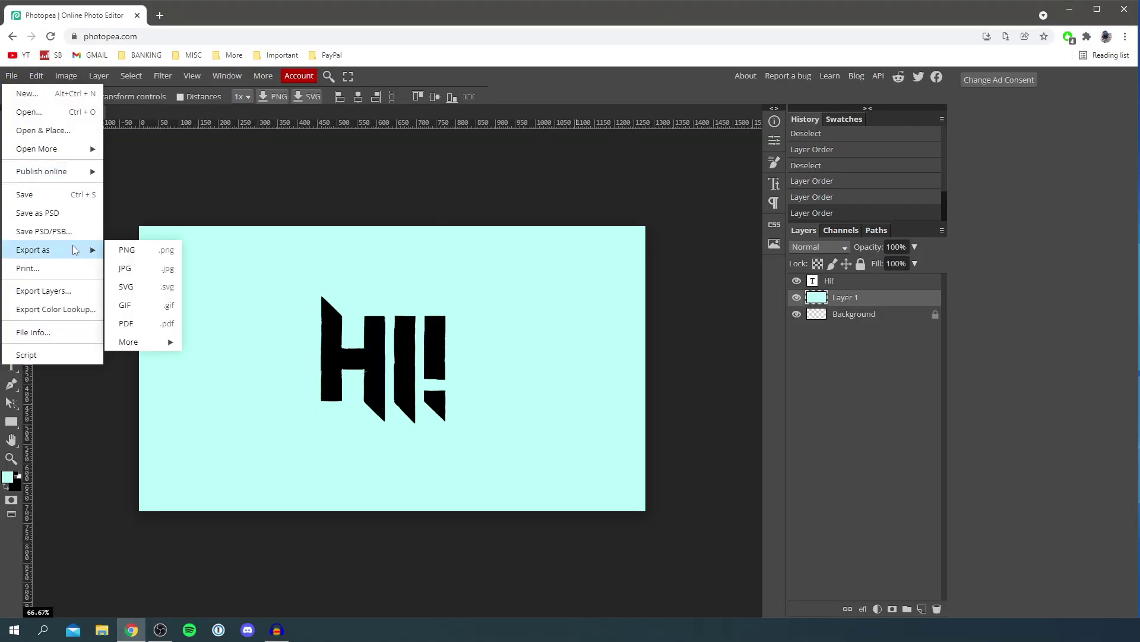
{"action": "left_click", "coordinate": [142, 250]}
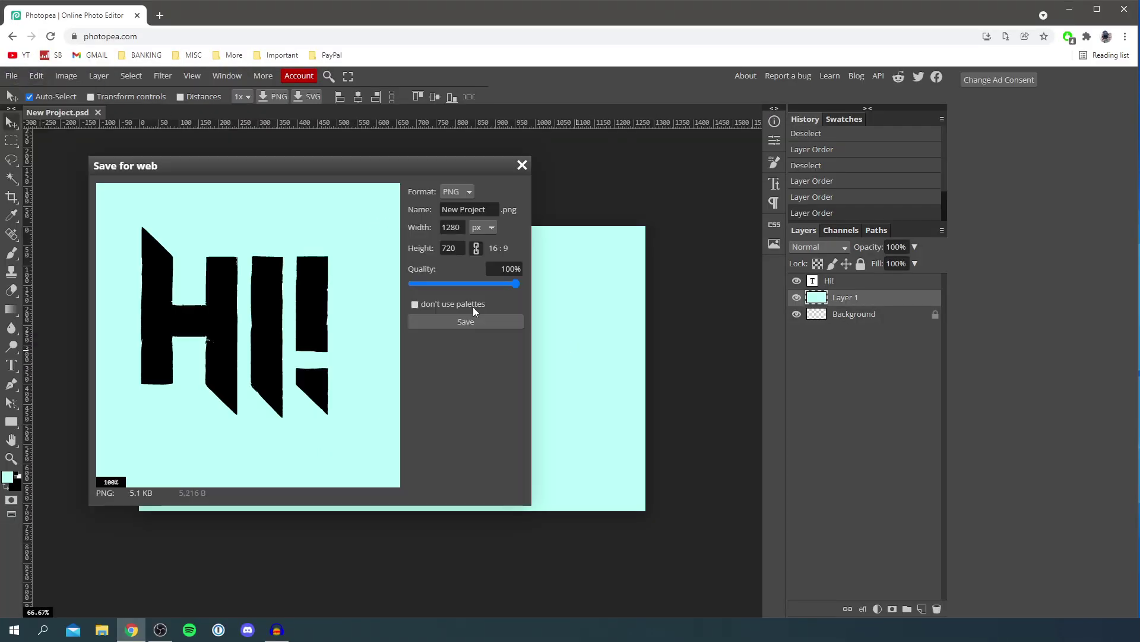
{"action": "left_click", "coordinate": [470, 324]}
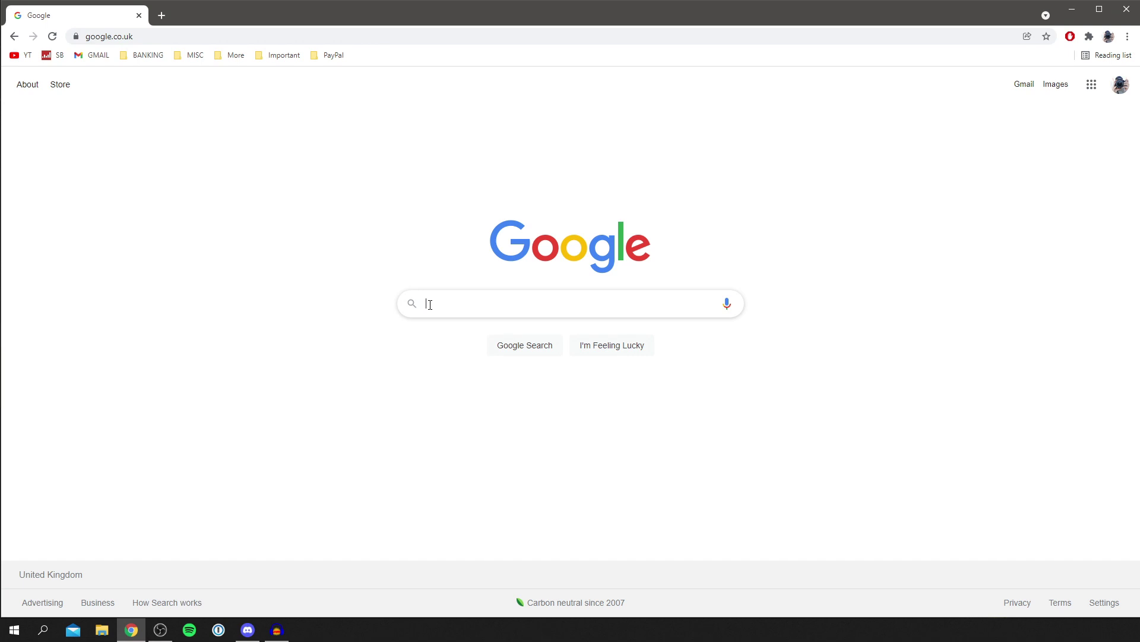
Search Google for 'pixlr' and open the pixlr.com photo editor site.
{"action": "type", "text": "pixlr"}
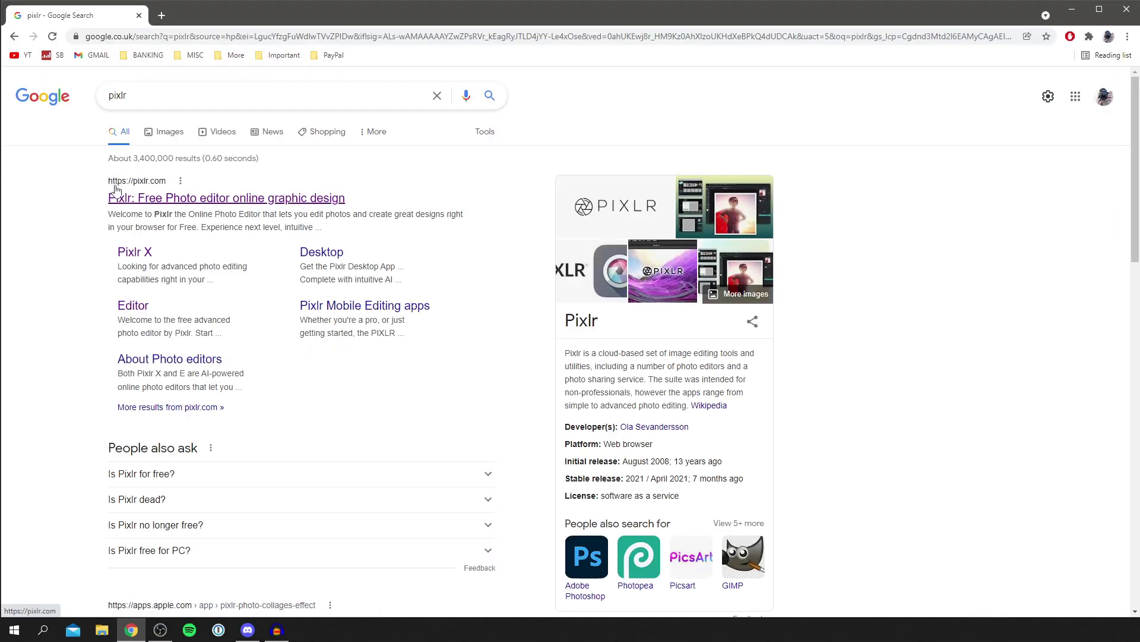
{"action": "left_click", "coordinate": [195, 203]}
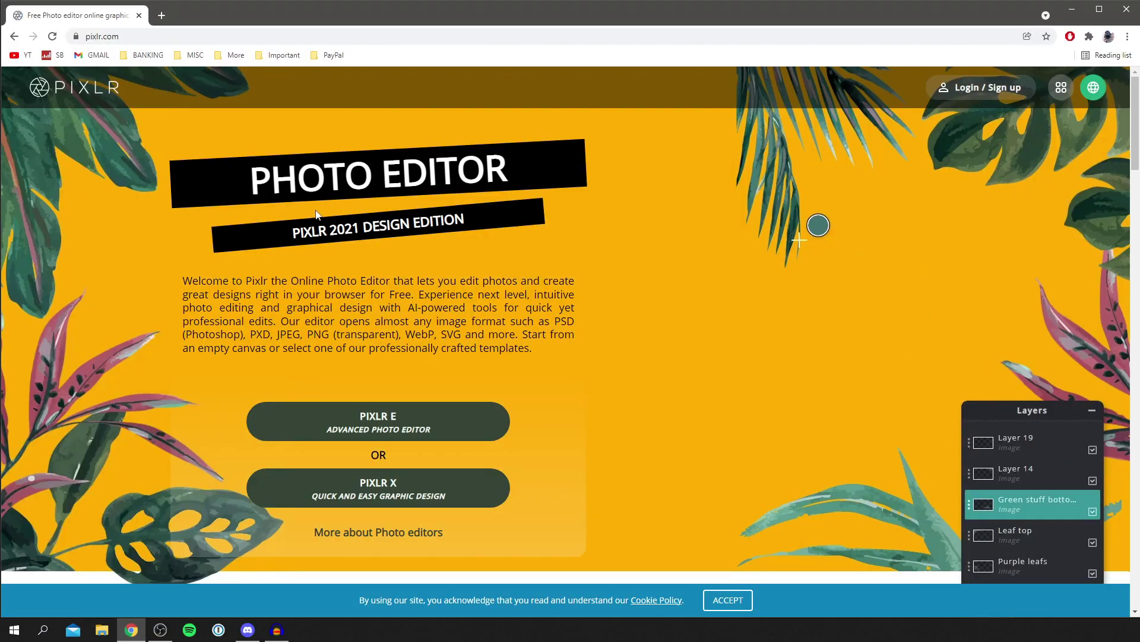
{"action": "scroll", "coordinate": [312, 189], "scroll_direction": "down", "scroll_amount": 1}
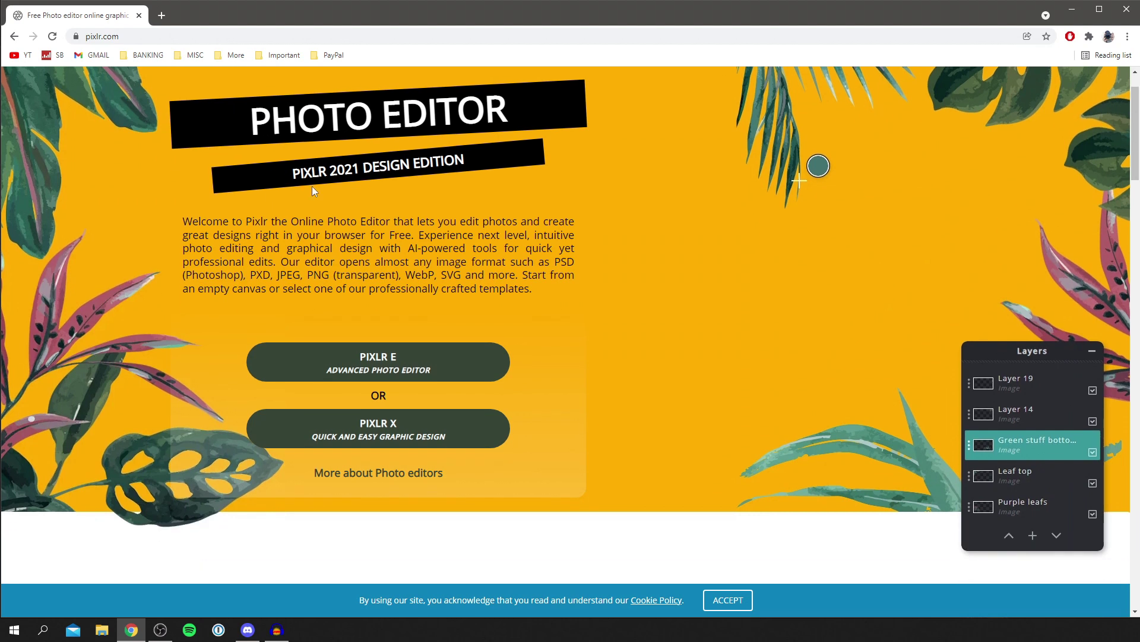
Open Pixlr E, dismiss the Black Friday popup, and create a 1920×1080 canvas named 'Ex'.
{"action": "left_click", "coordinate": [380, 376]}
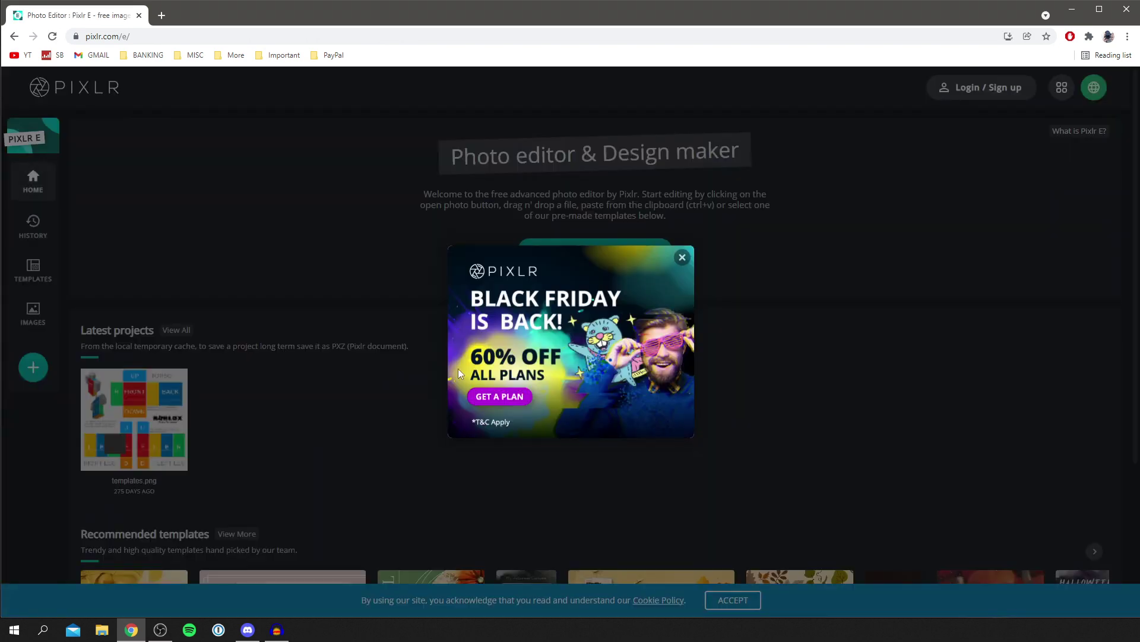
{"action": "left_click", "coordinate": [683, 258]}
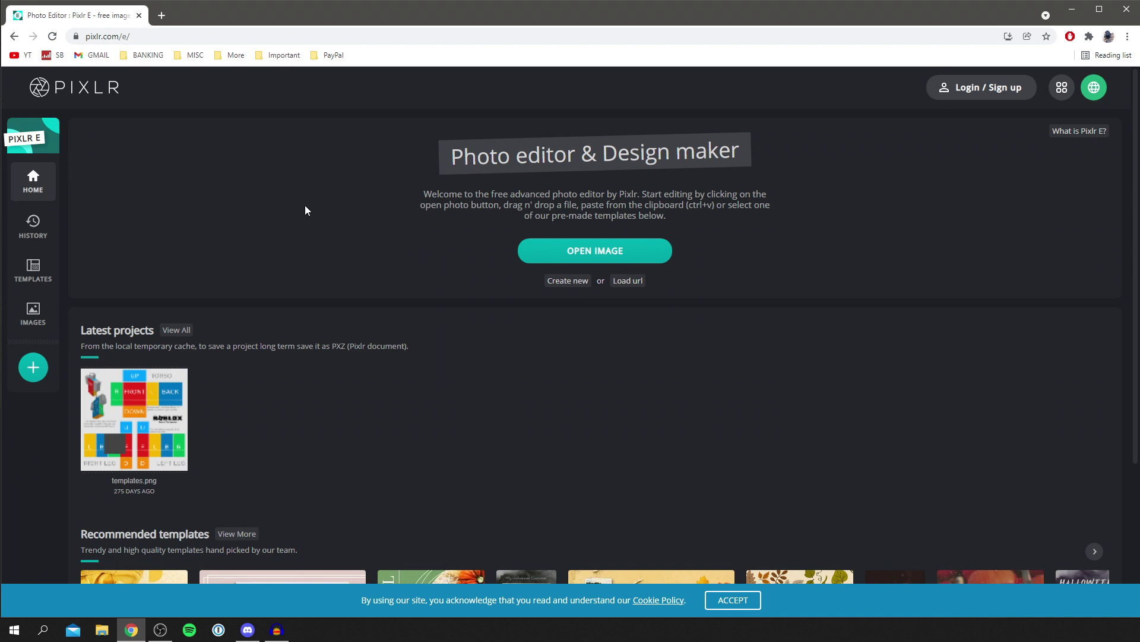
{"action": "left_click", "coordinate": [568, 280]}
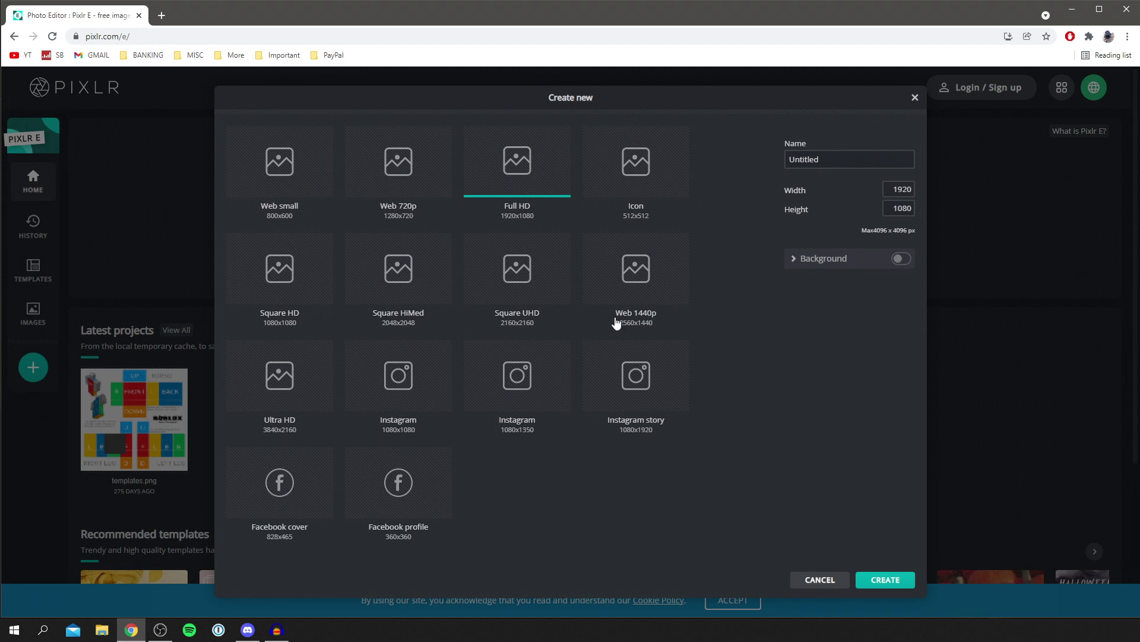
{"action": "left_click", "coordinate": [843, 162]}
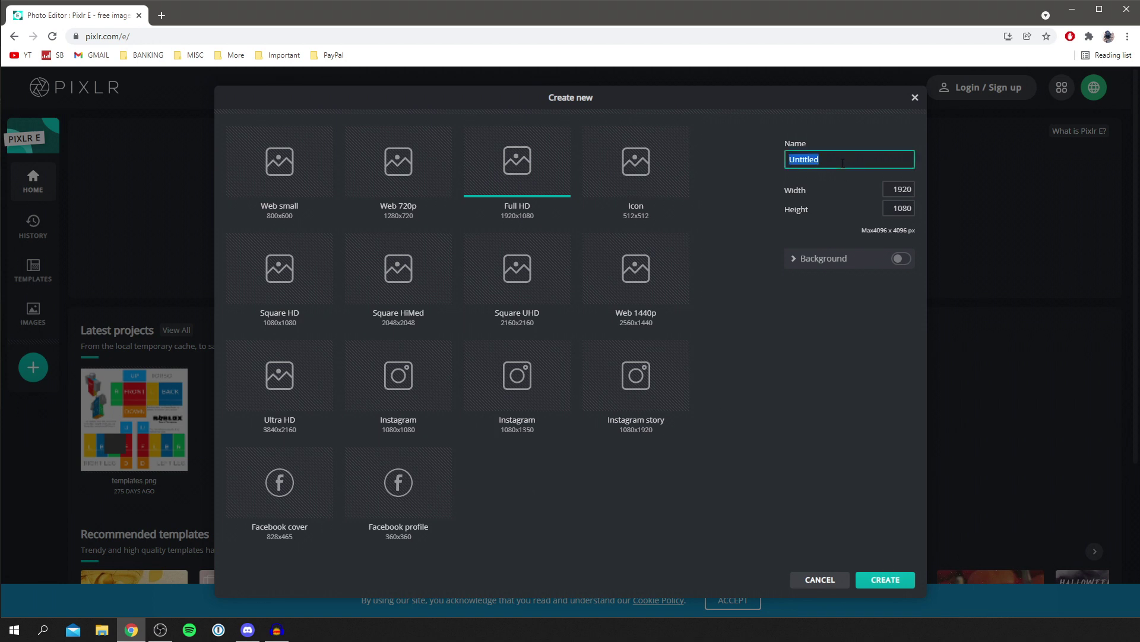
{"action": "type", "text": "Example"}
{"action": "left_click", "coordinate": [886, 582]}
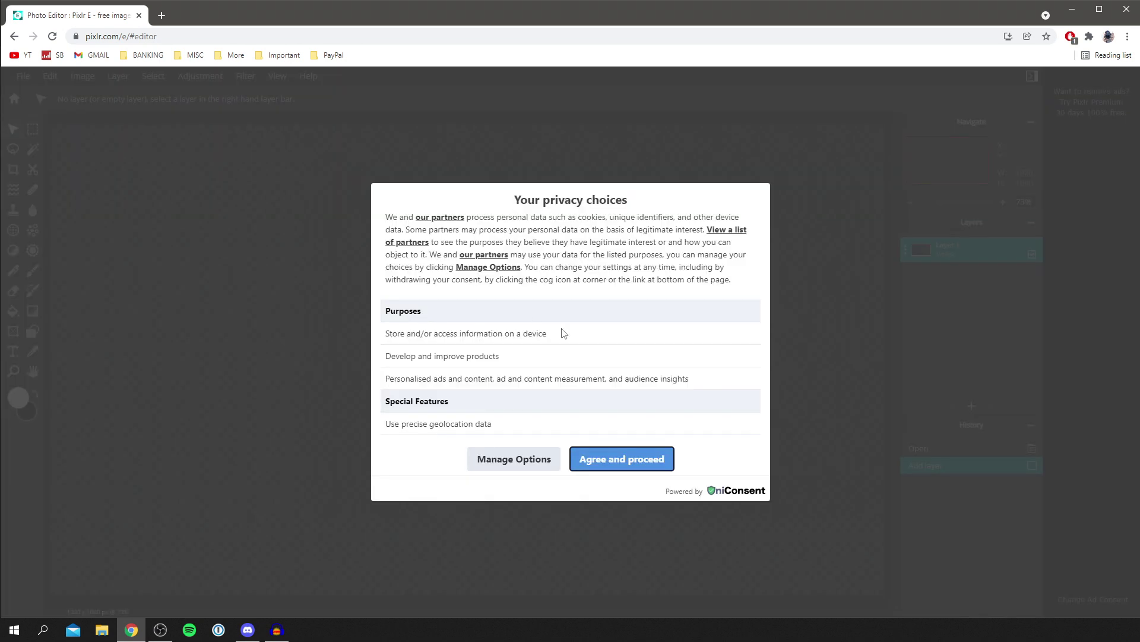
Accept the privacy prompt, deselect Layer 1, and zoom out to 50% on the blank canvas.
{"action": "left_click", "coordinate": [598, 458]}
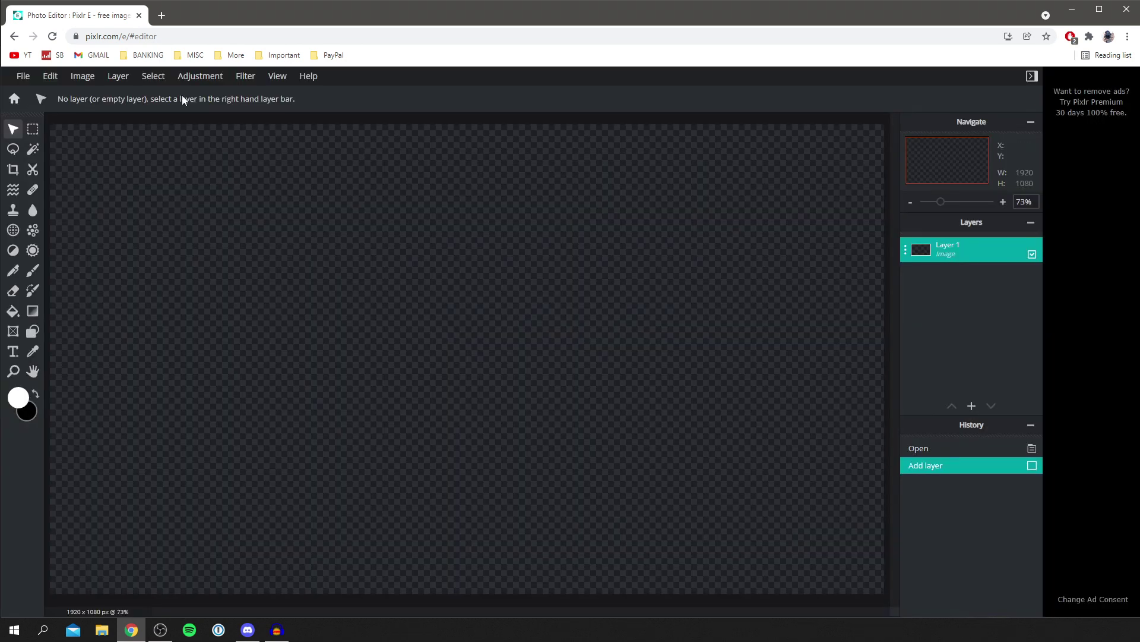
{"action": "left_click", "coordinate": [257, 218]}
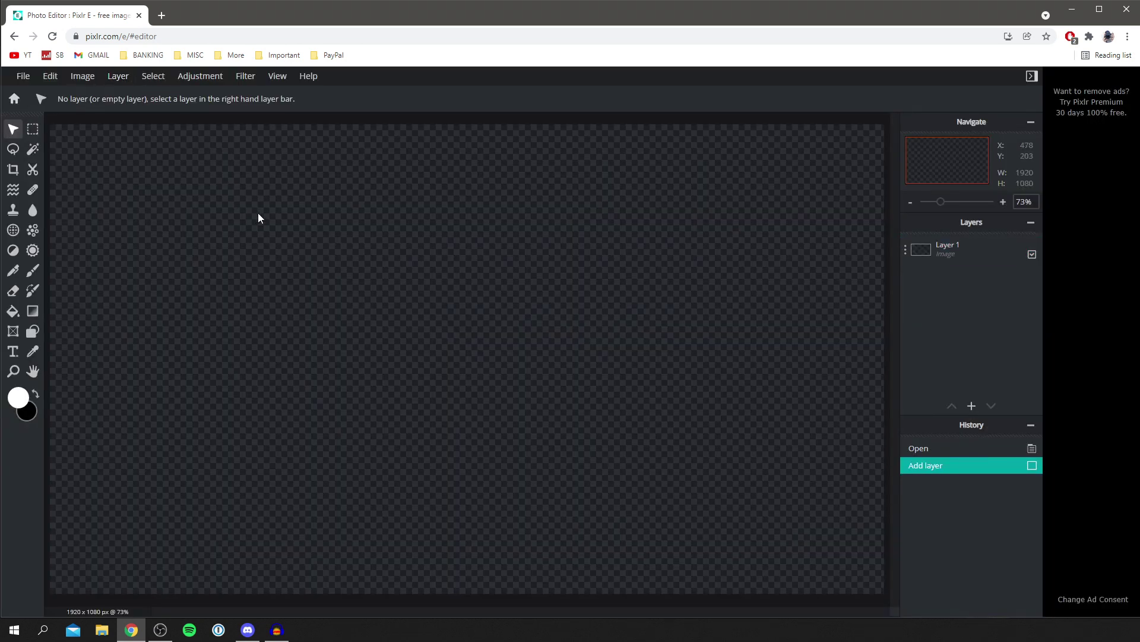
{"action": "scroll", "coordinate": [259, 214], "scroll_direction": "down", "scroll_amount": 2}
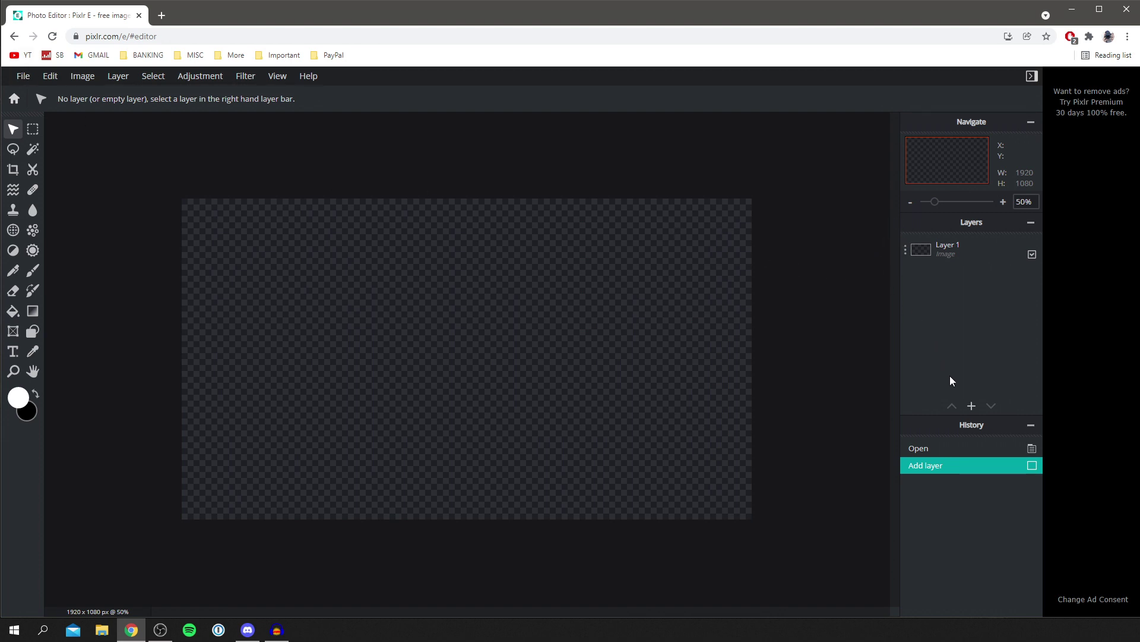
Add an empty layer, select the whole canvas, and set the paint colour to red.
{"action": "mouse_move", "coordinate": [971, 409]}
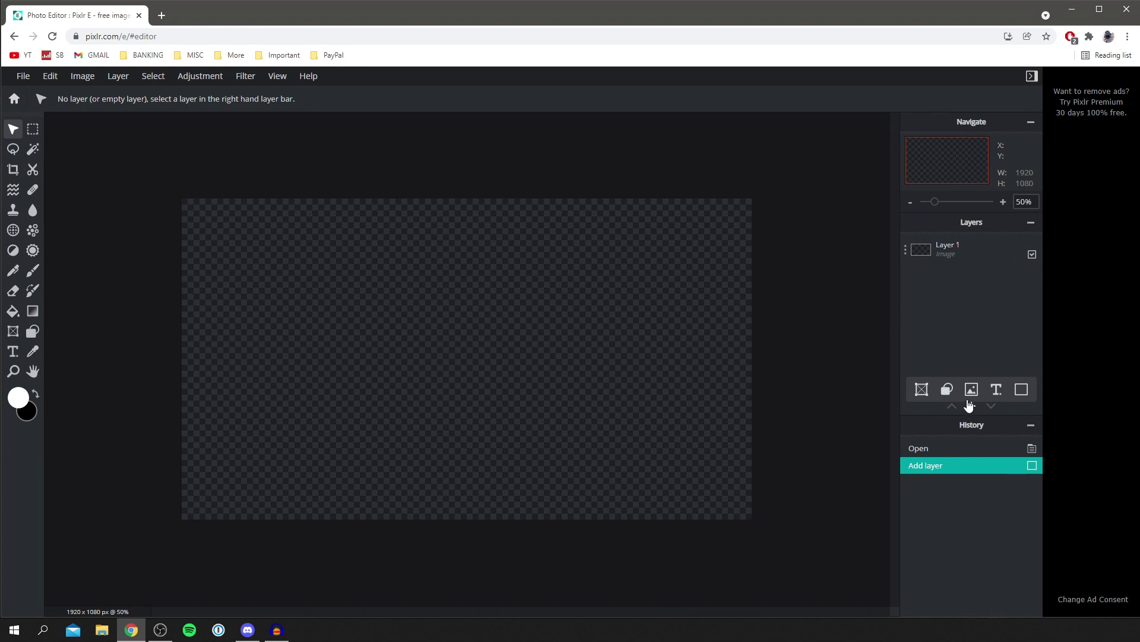
{"action": "left_click", "coordinate": [1021, 390]}
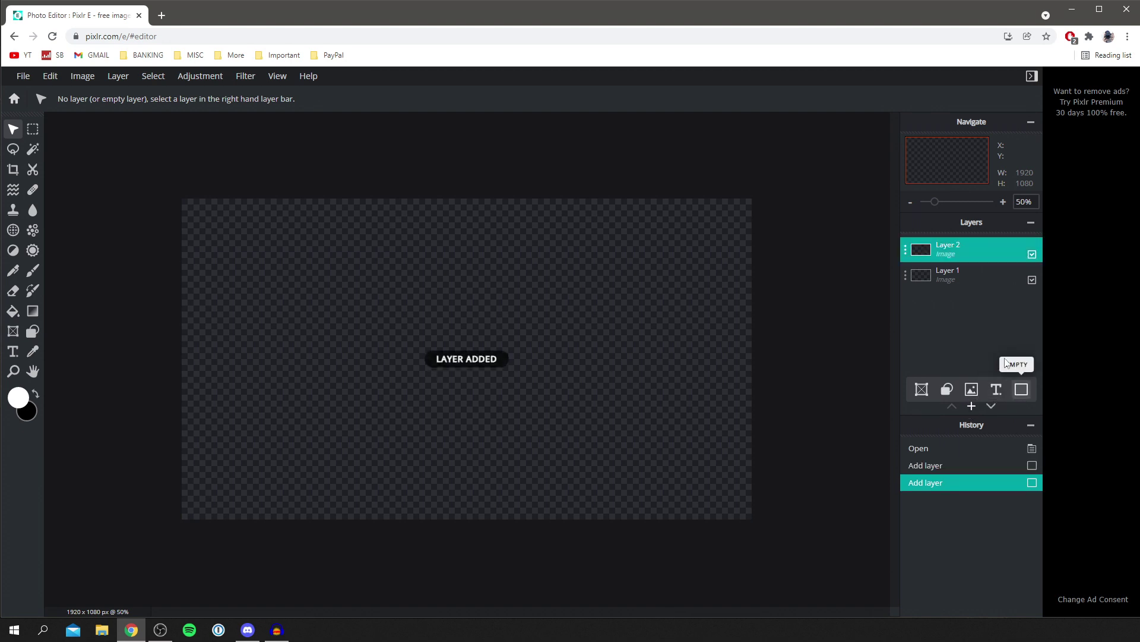
{"action": "left_click", "coordinate": [33, 130]}
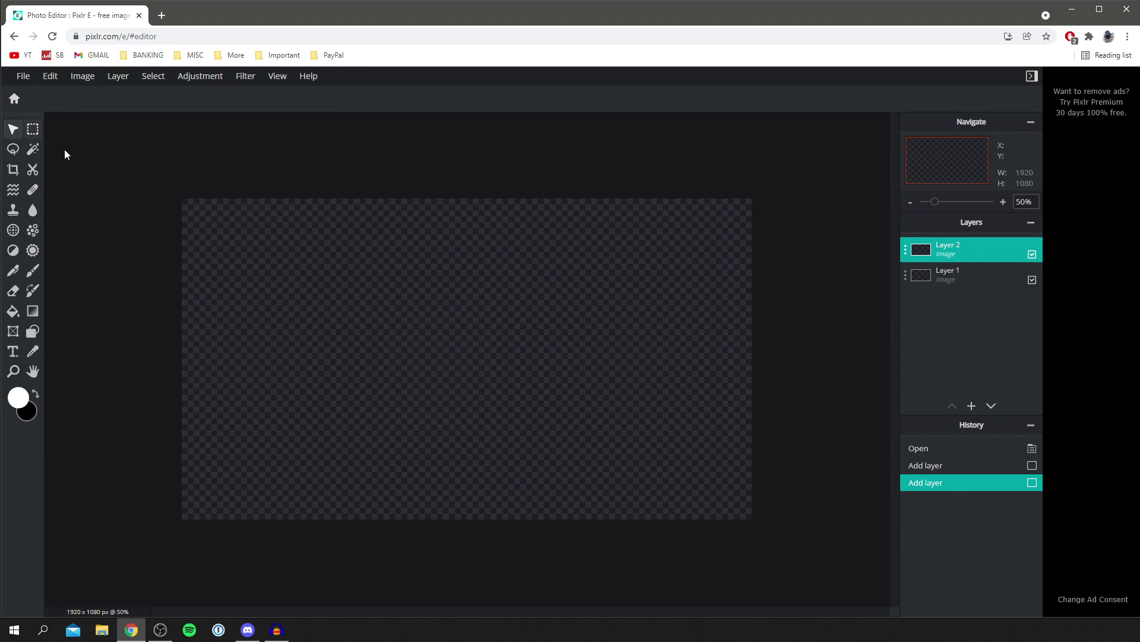
{"action": "left_click_drag", "start_coordinate": [155, 180], "coordinate": [778, 550]}
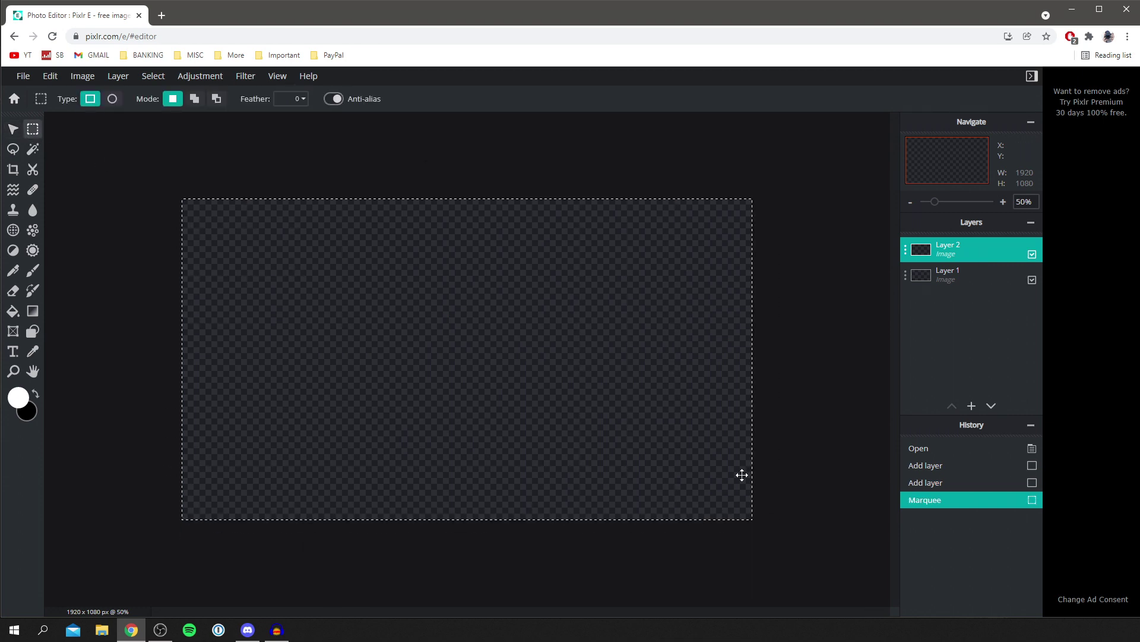
{"action": "left_click", "coordinate": [19, 398]}
{"action": "left_click", "coordinate": [683, 443]}
Paint the canvas solid red with a 720 px brush, then clear the selection.
{"action": "left_click", "coordinate": [33, 271]}
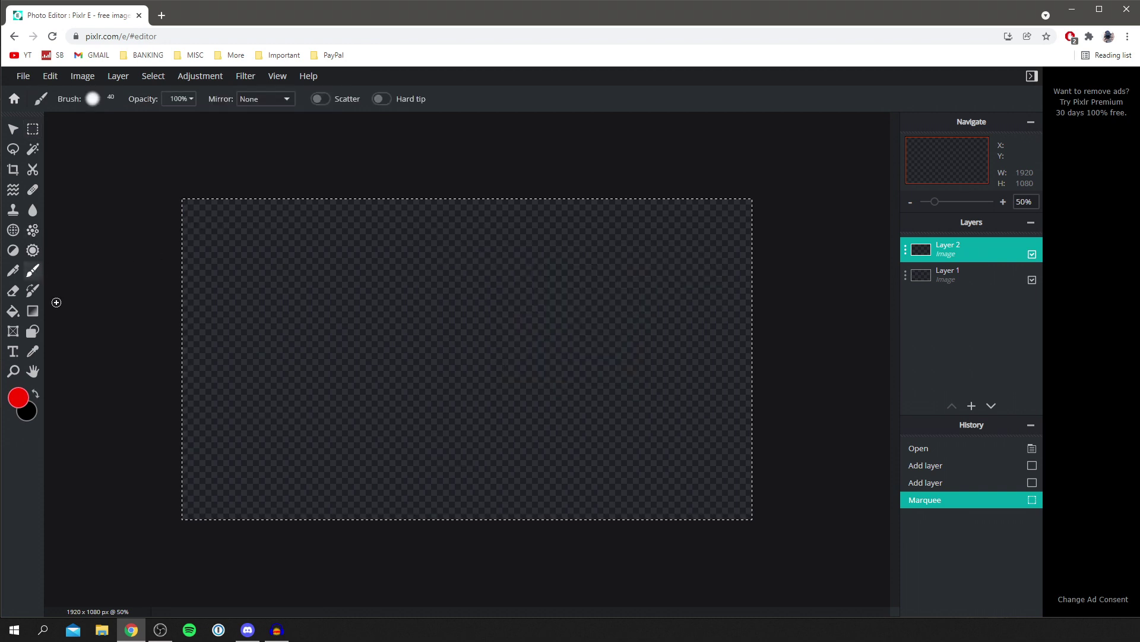
{"action": "left_click", "coordinate": [110, 100]}
{"action": "left_click_drag", "start_coordinate": [123, 142], "coordinate": [185, 141]}
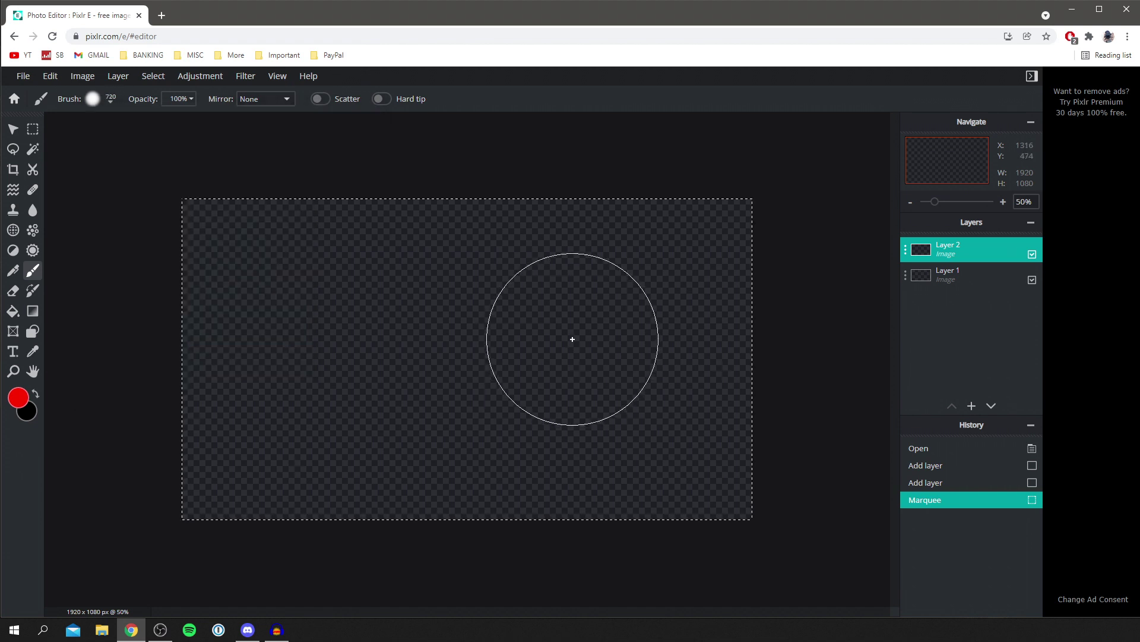
{"action": "mouse_move", "coordinate": [570, 338]}
{"action": "left_mouse_down"}
{"action": "mouse_move", "coordinate": [555, 380]}
{"action": "mouse_move", "coordinate": [329, 440]}
{"action": "left_mouse_up"}
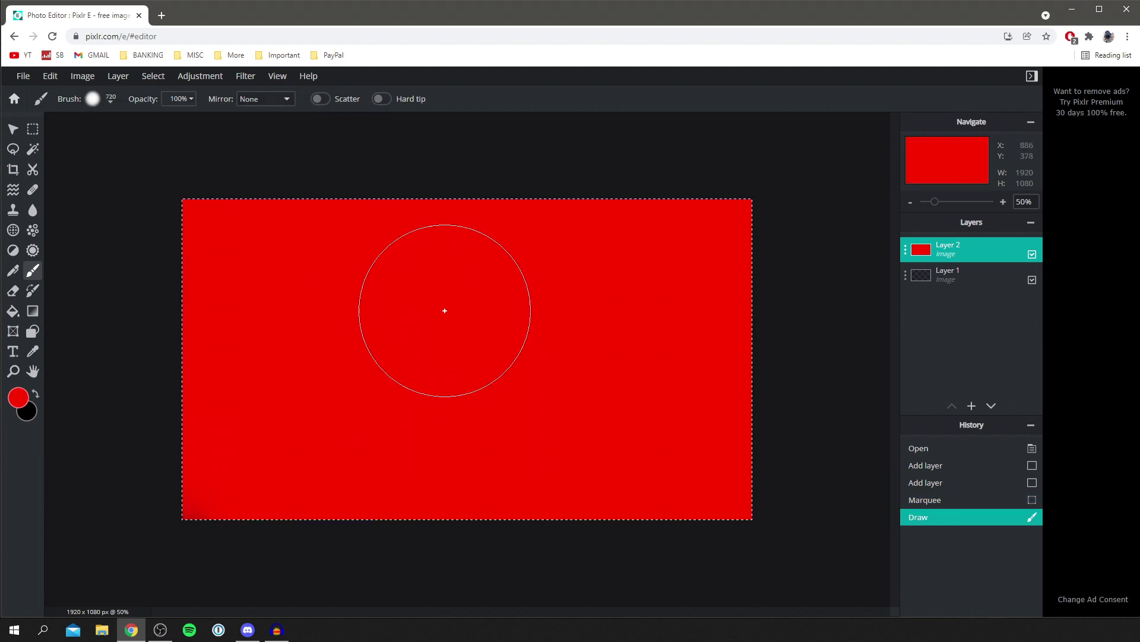
{"action": "key", "text": "ctrl+d"}
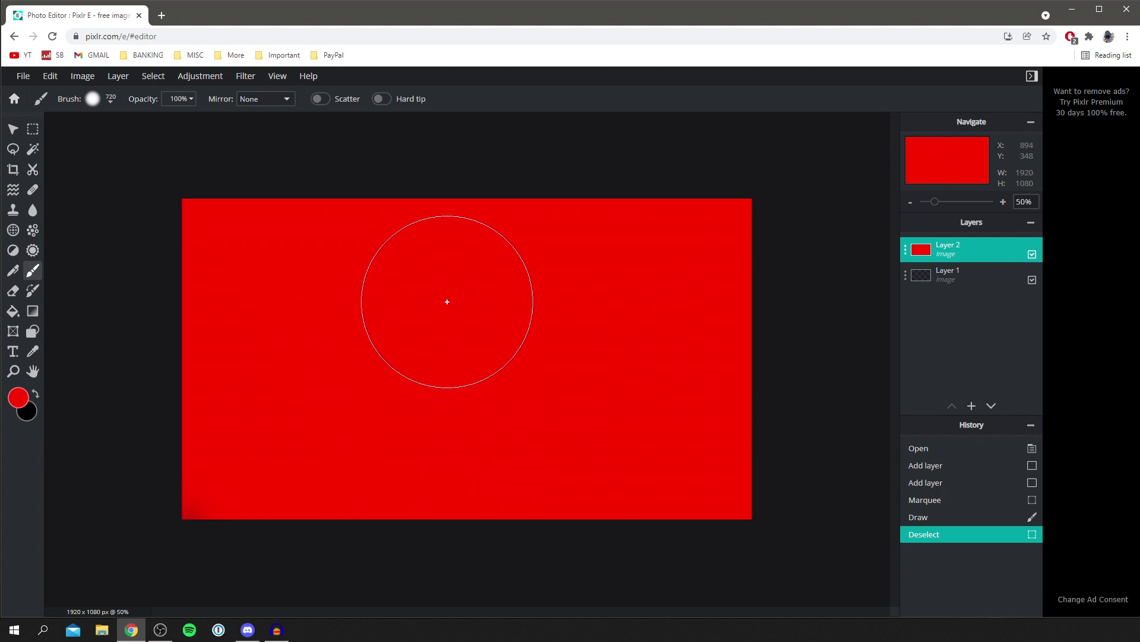
Add a 'Hi!' text layer and delete Layer 1, leaving the text alone on the canvas.
{"action": "left_click", "coordinate": [13, 129]}
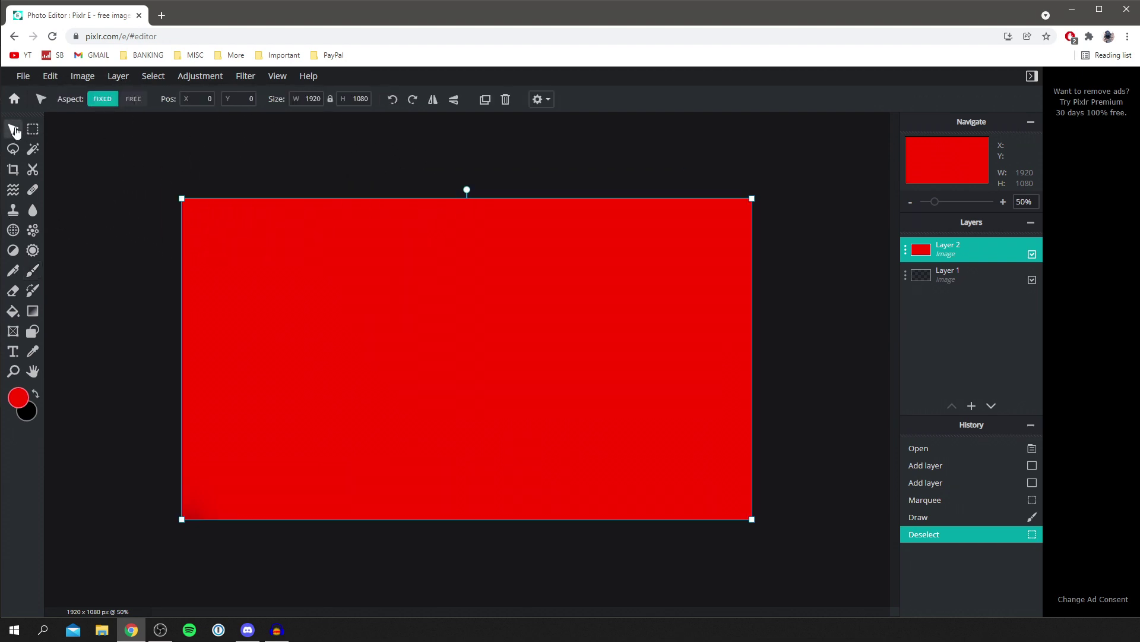
{"action": "left_click", "coordinate": [101, 324]}
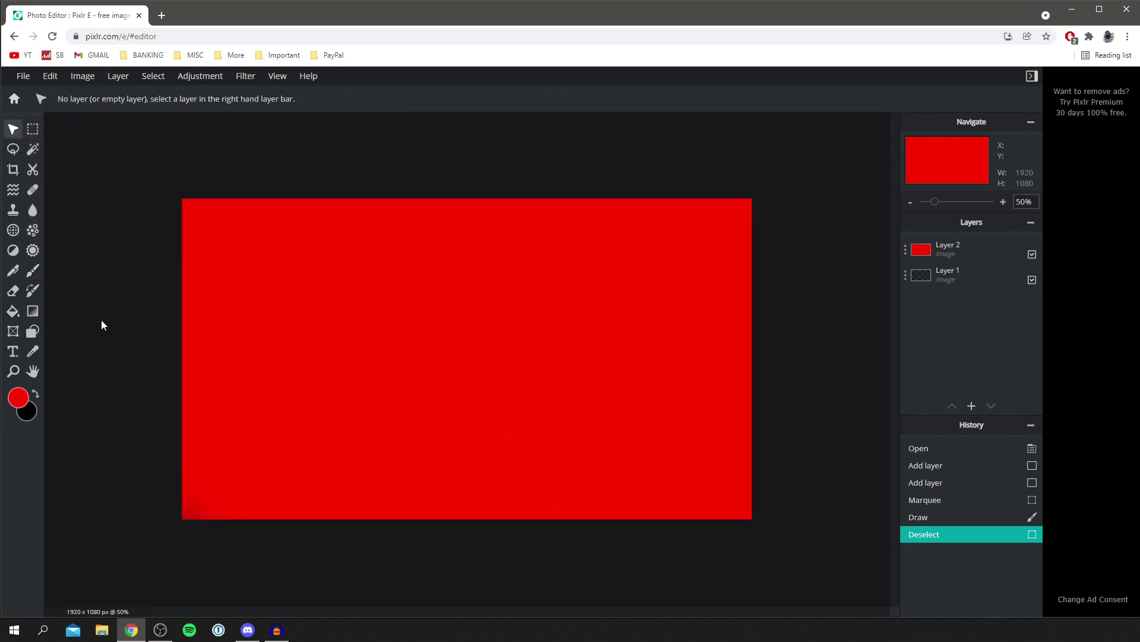
{"action": "left_click", "coordinate": [13, 351]}
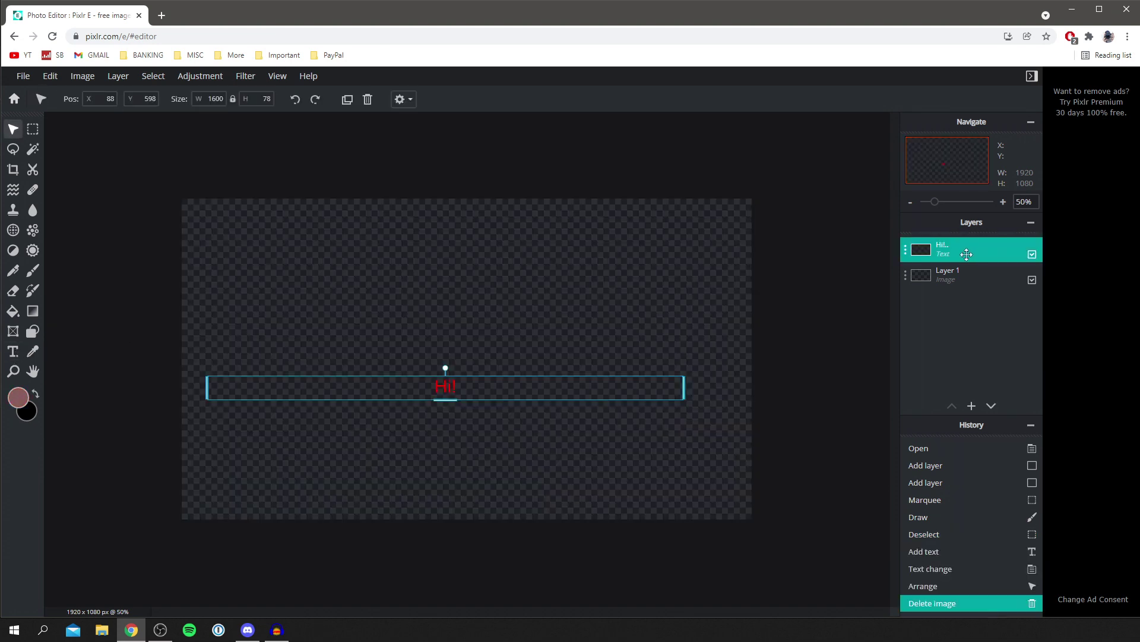
{"action": "left_click", "coordinate": [963, 275]}
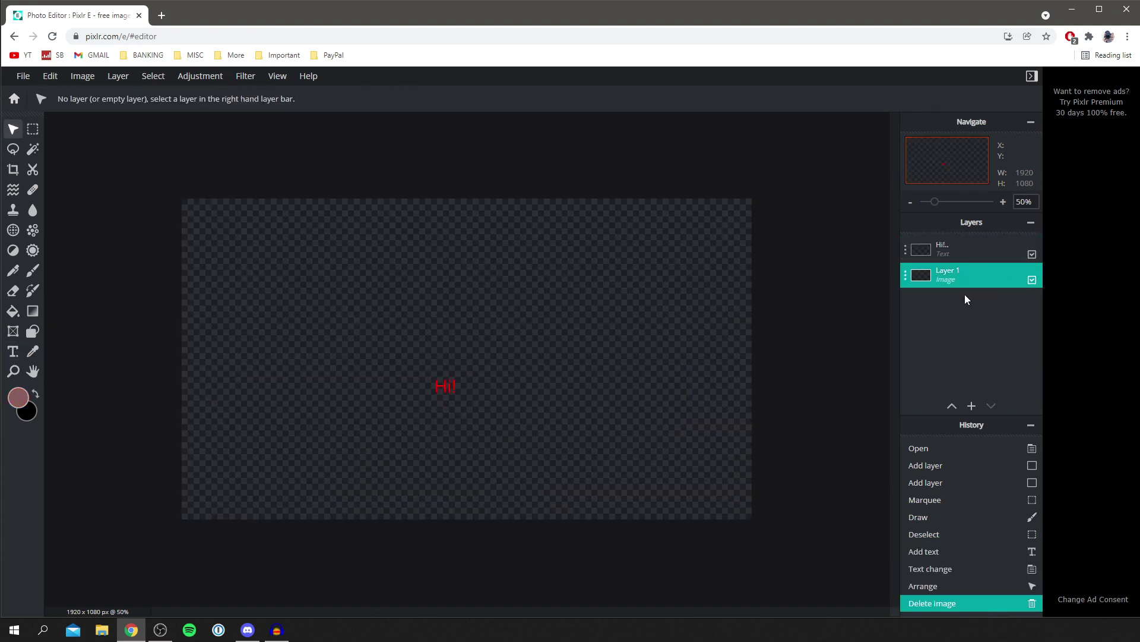
{"action": "key", "text": "Delete"}
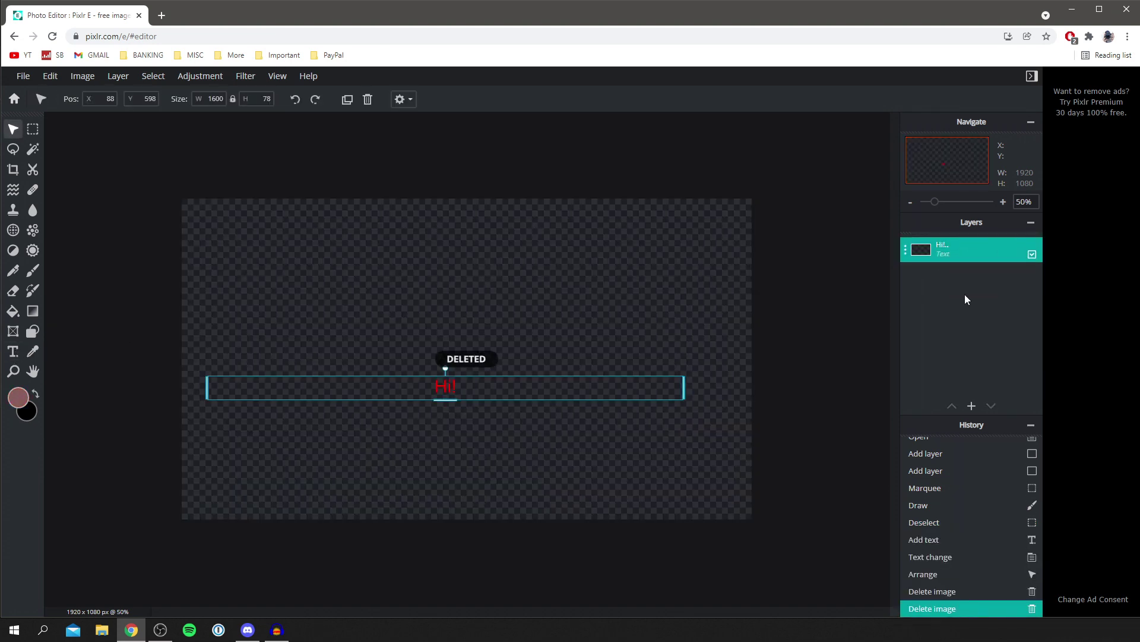
Scale up the red 'Hi!' text and centre it on the canvas.
{"action": "double_click", "coordinate": [447, 389]}
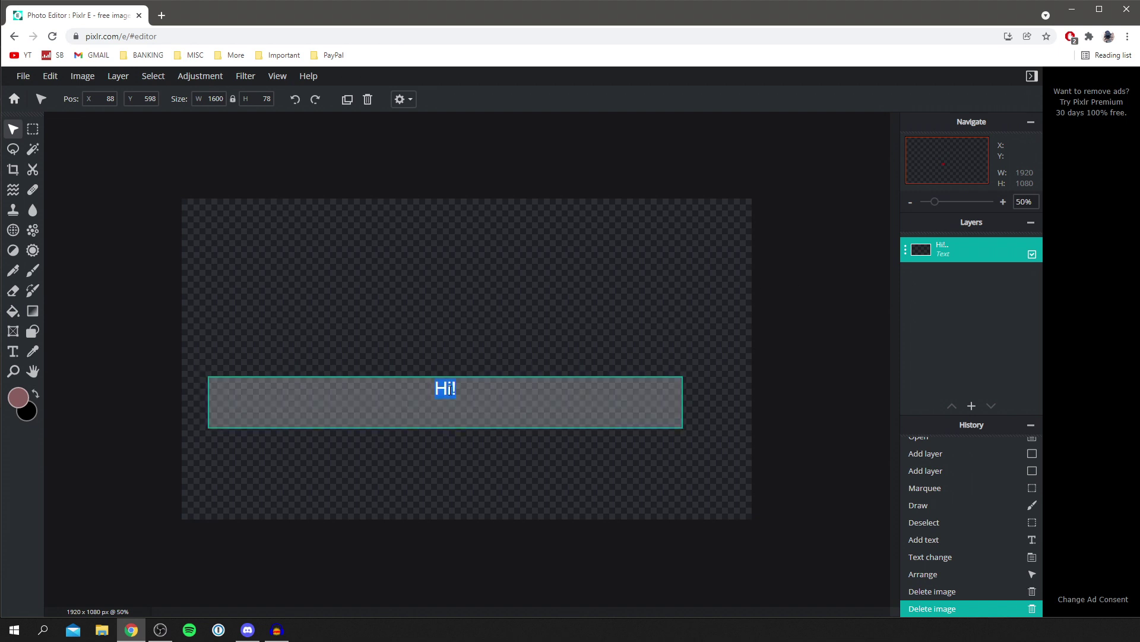
{"action": "left_click", "coordinate": [397, 427]}
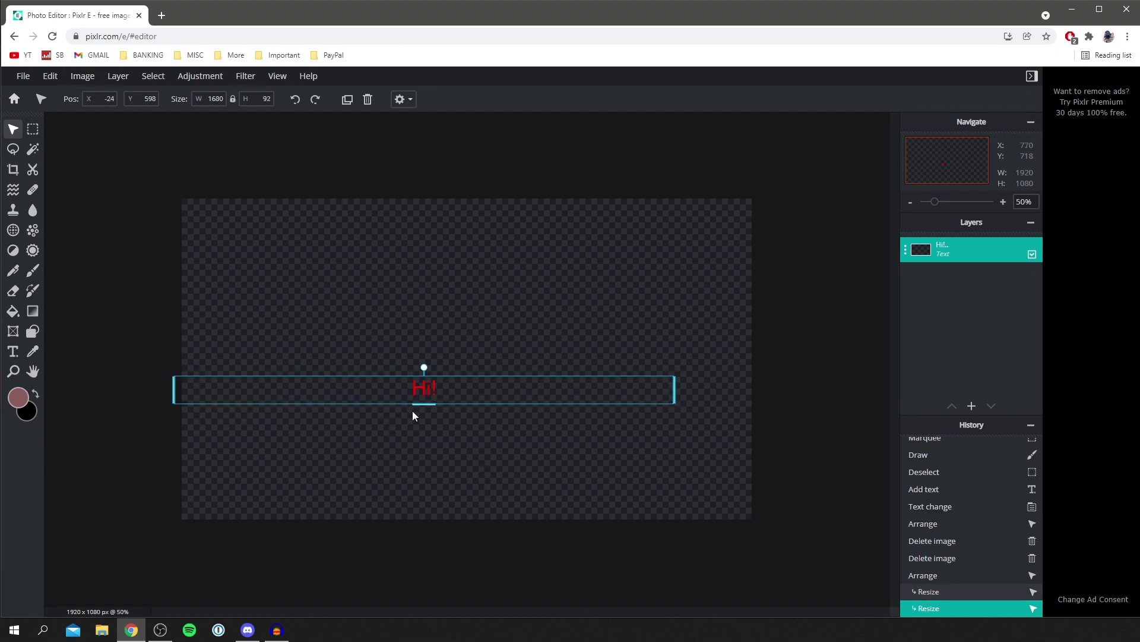
{"action": "left_click_drag", "start_coordinate": [423, 404], "coordinate": [419, 519]}
{"action": "left_click_drag", "start_coordinate": [433, 415], "coordinate": [482, 375]}
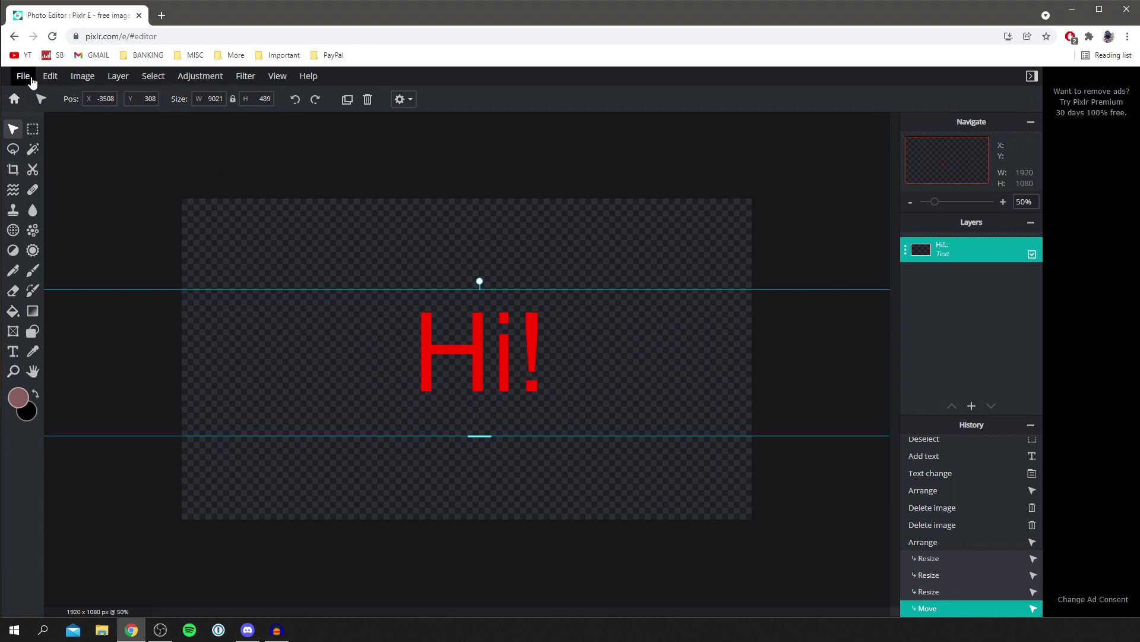
Download the layered design as the PXZ project file Example.pxz.
{"action": "left_click", "coordinate": [31, 79]}
{"action": "left_click", "coordinate": [36, 181]}
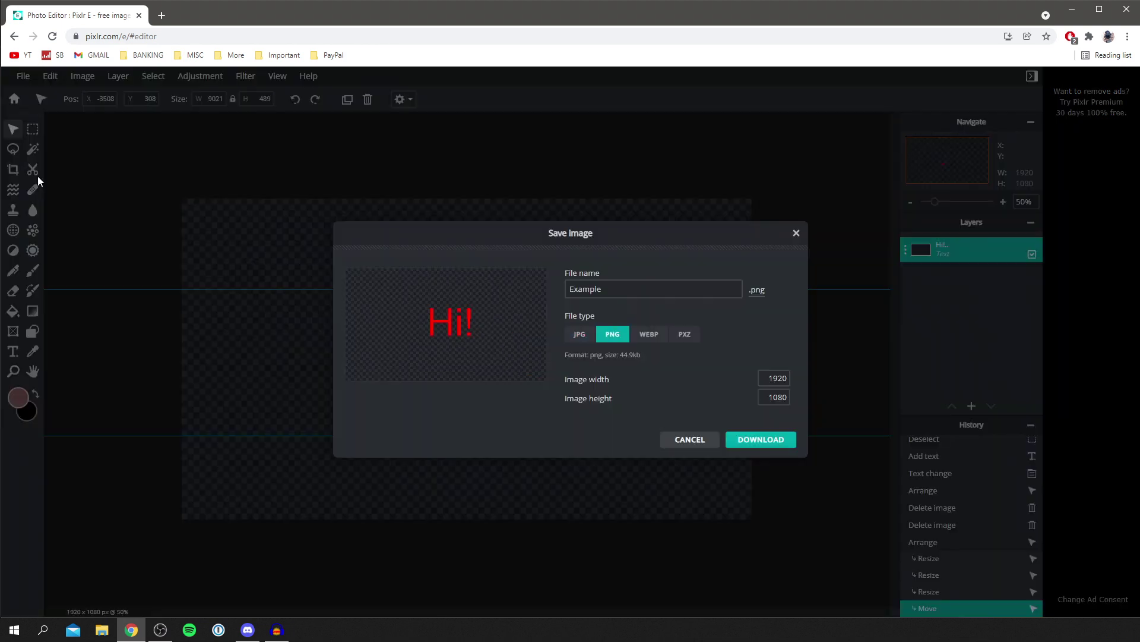
{"action": "left_click", "coordinate": [685, 335]}
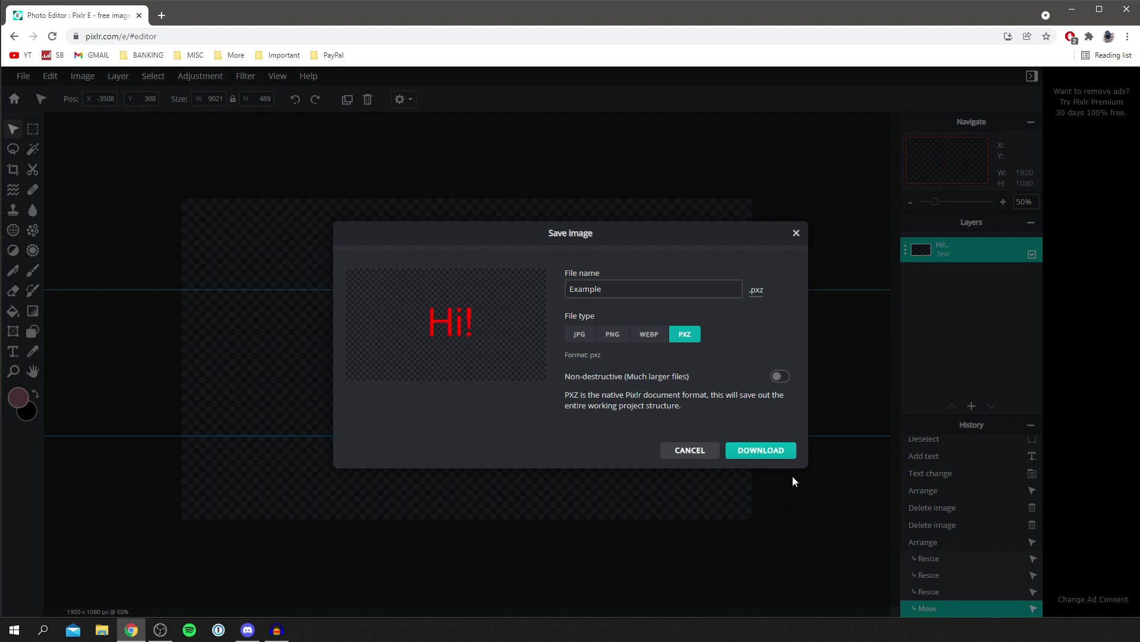
{"action": "left_click", "coordinate": [778, 457]}
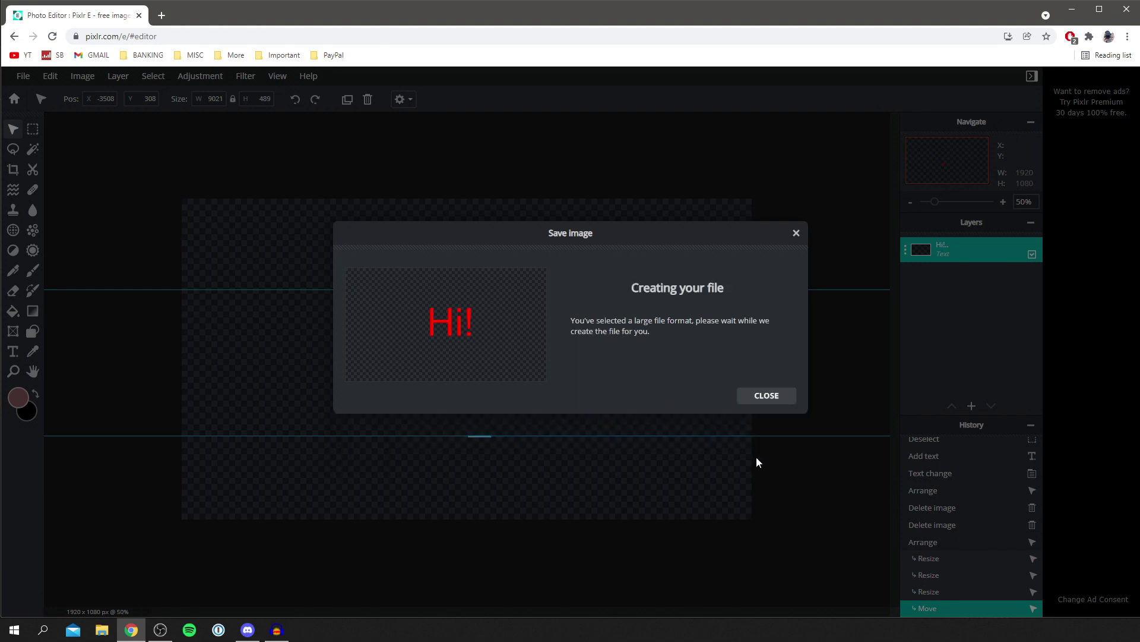
{"action": "left_click", "coordinate": [796, 233]}
{"action": "left_click", "coordinate": [23, 76]}
{"action": "mouse_move", "coordinate": [117, 198]}
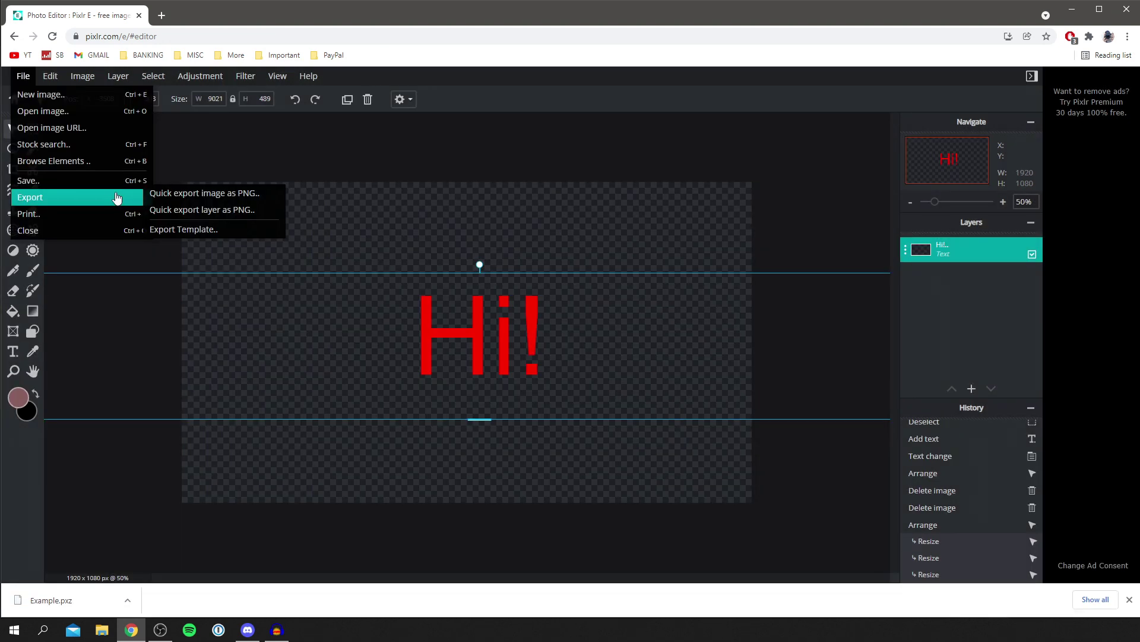
Quick-export Example.png and view it in Photos to confirm the red 'Hi!'.
{"action": "left_click", "coordinate": [153, 193]}
{"action": "left_click", "coordinate": [52, 600]}
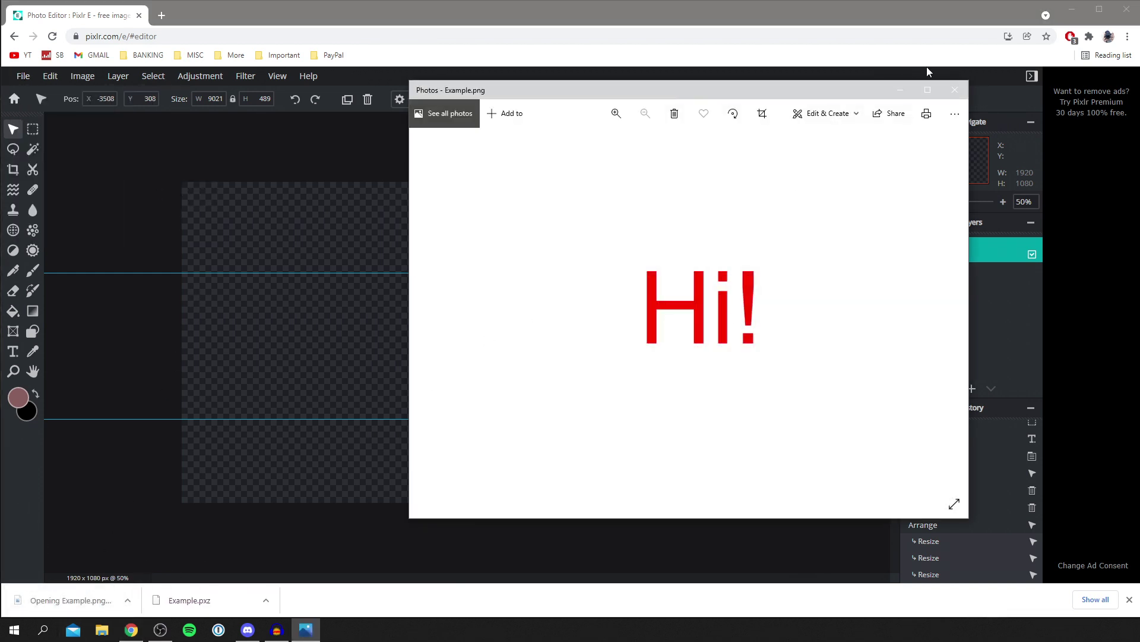
{"action": "left_click", "coordinate": [953, 90]}
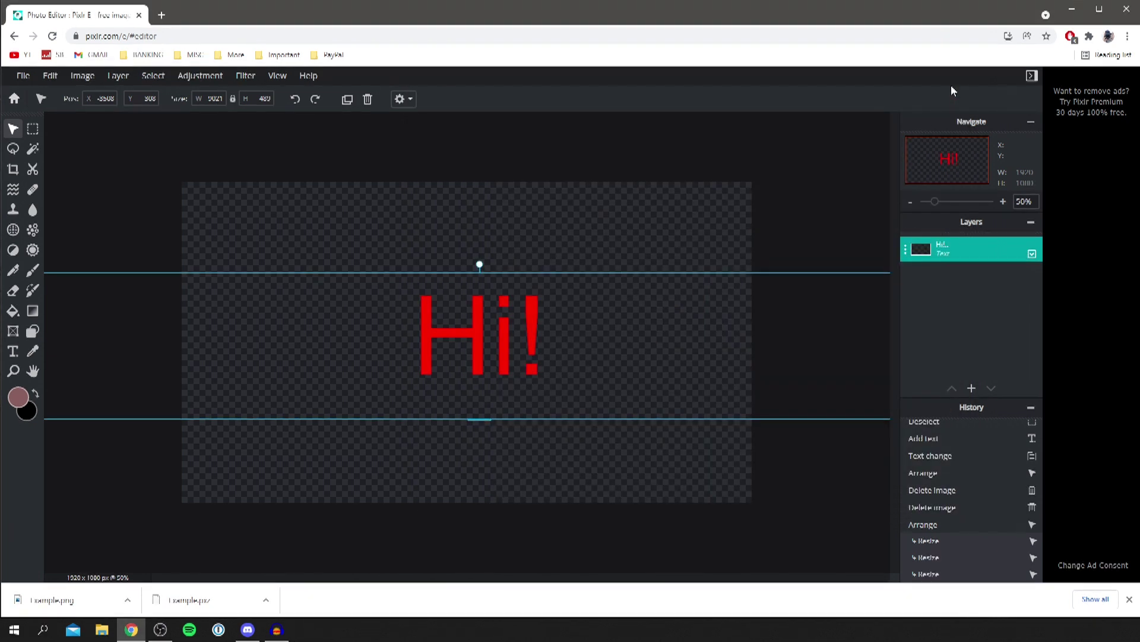